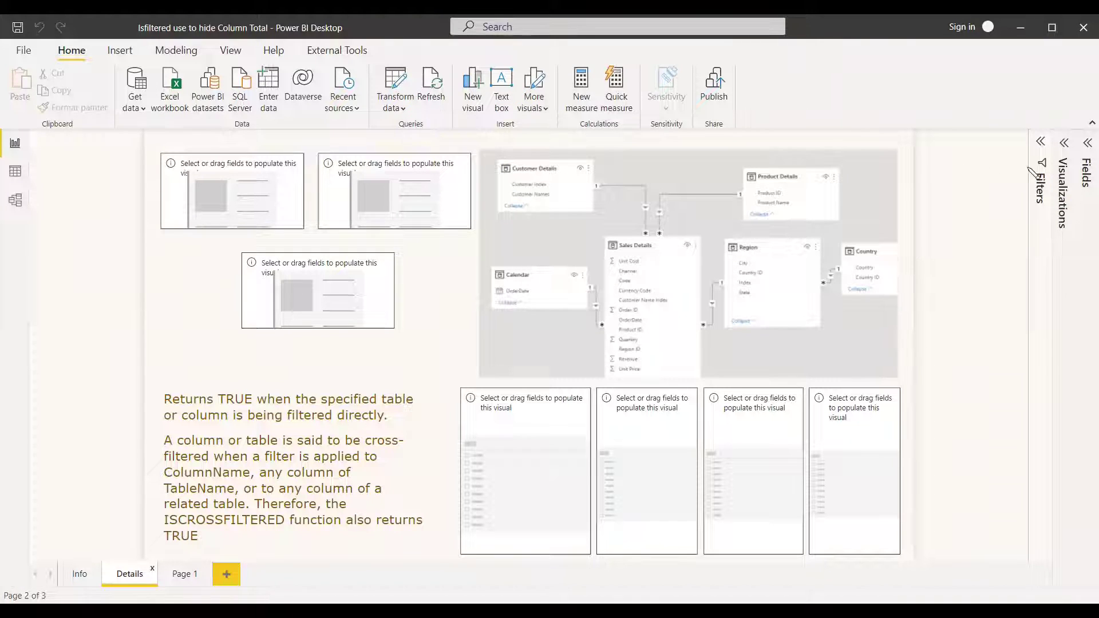
Step: Insert a new table visual from the Visualizations pane onto the Details page
left_click(1062, 143)
Step: Place the table at lower left listing City, and make the bottom-centre visual a City slicer
left_click(1000, 297)
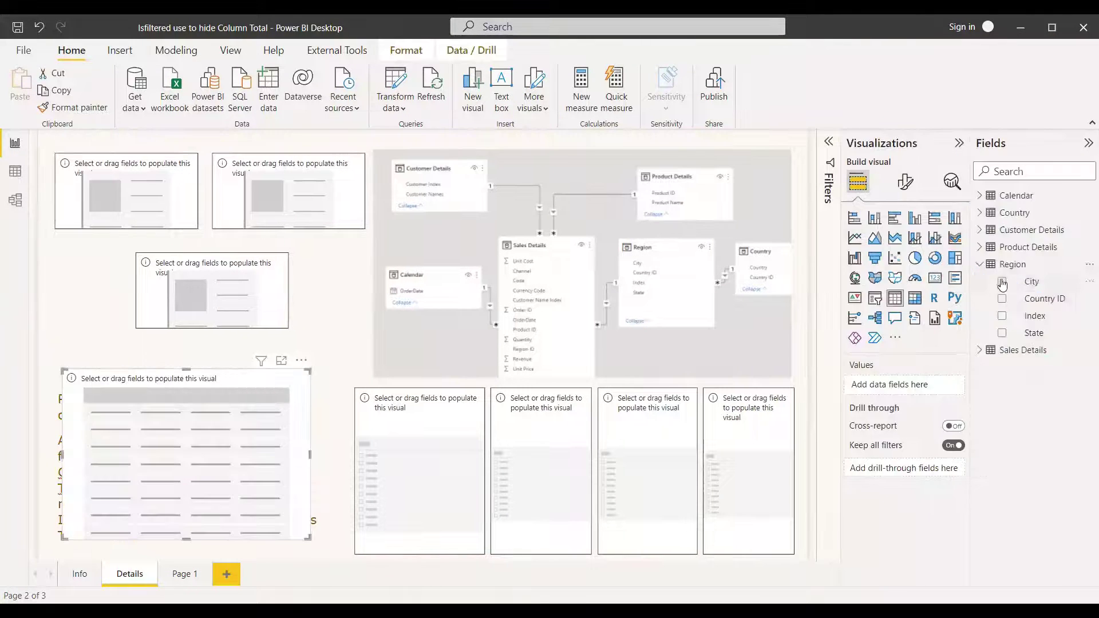
left_click(1002, 281)
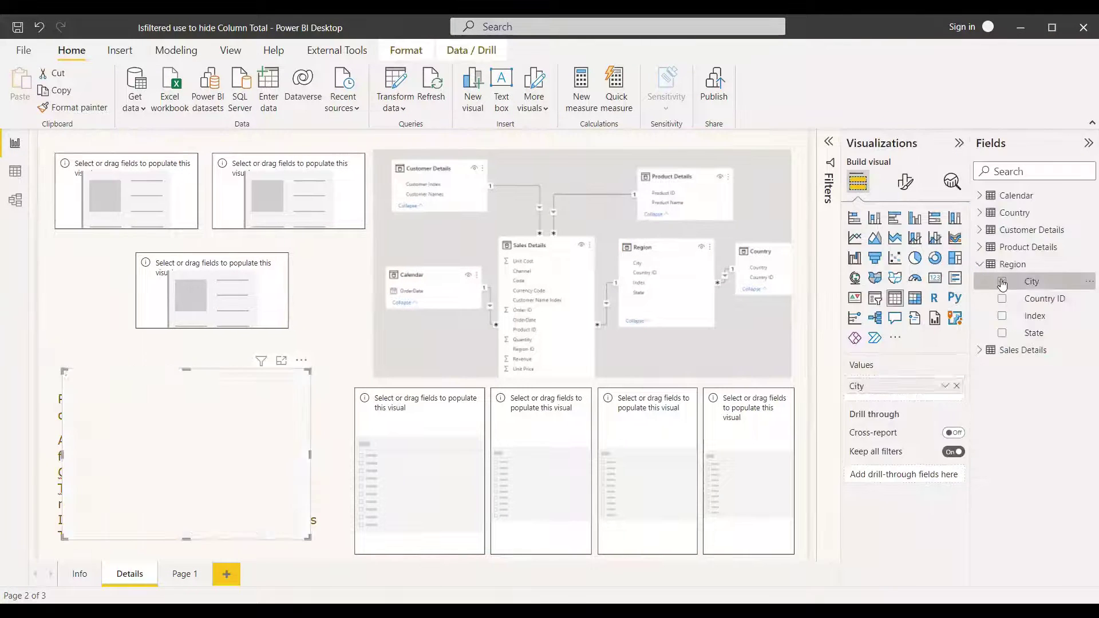
left_click(419, 421)
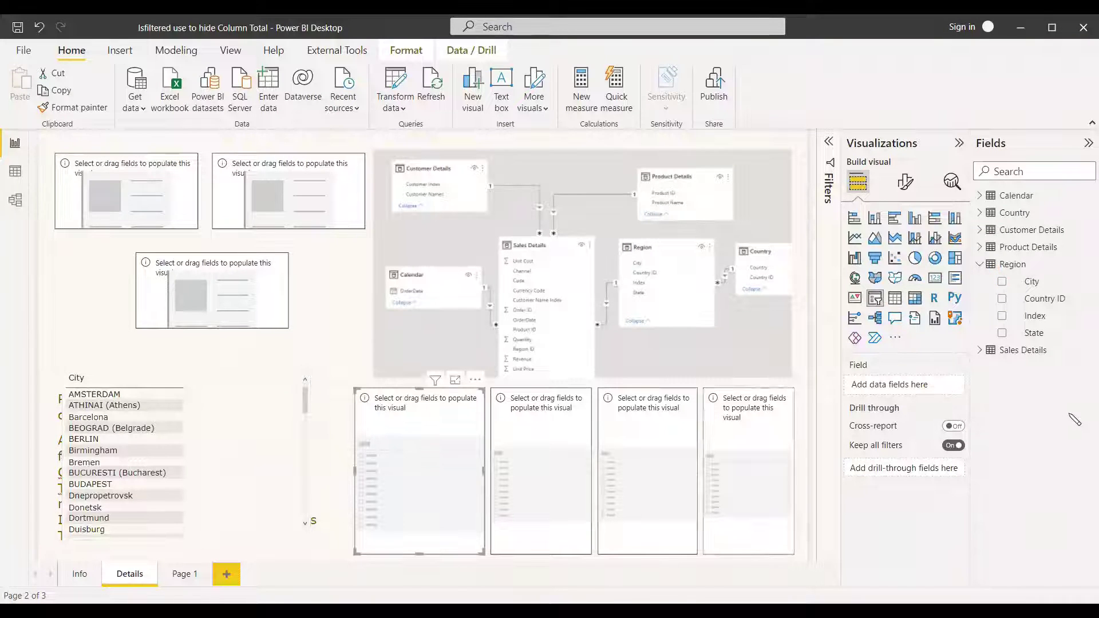
left_click(1002, 281)
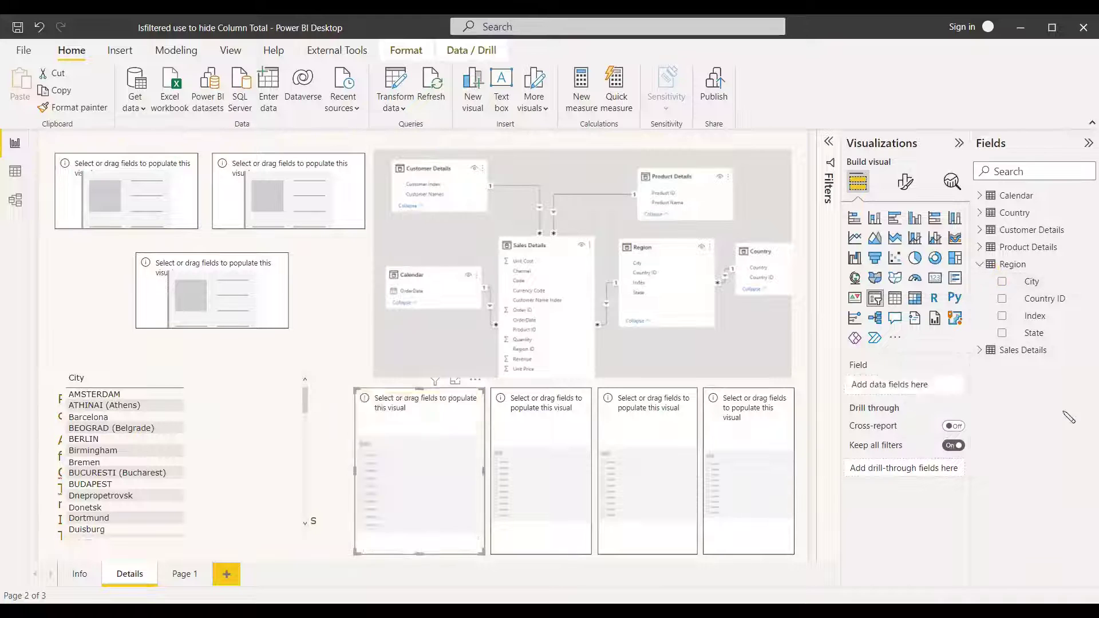
Step: Filter the City slicer to ATHINAI and clear it, then start a new Calendar measure
left_click(368, 431)
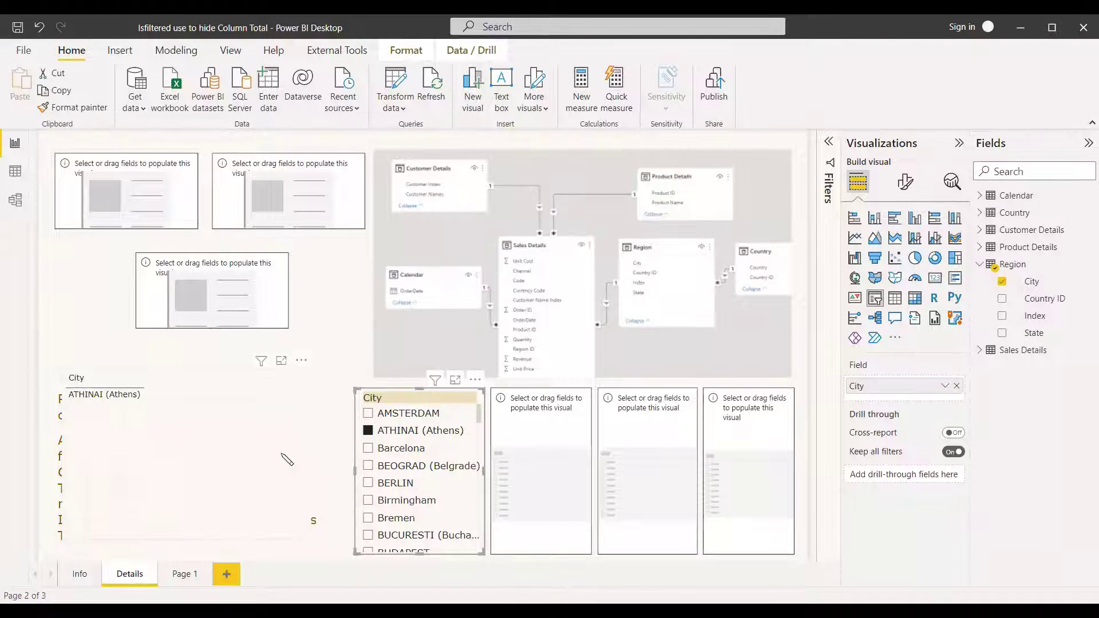
left_click(368, 430)
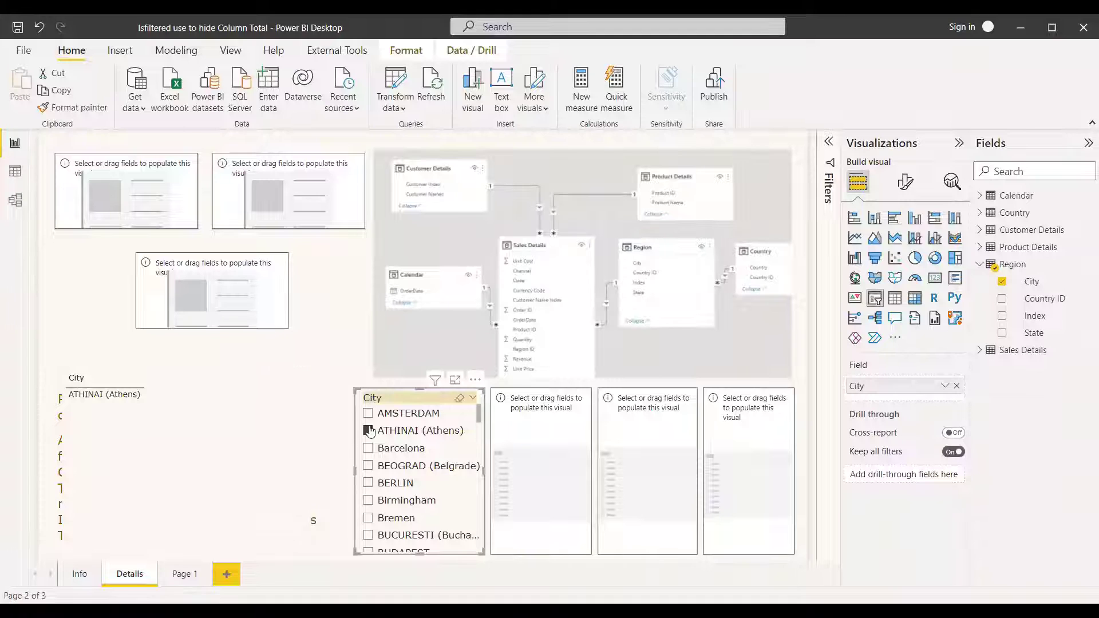
left_click(1089, 195)
left_click(960, 212)
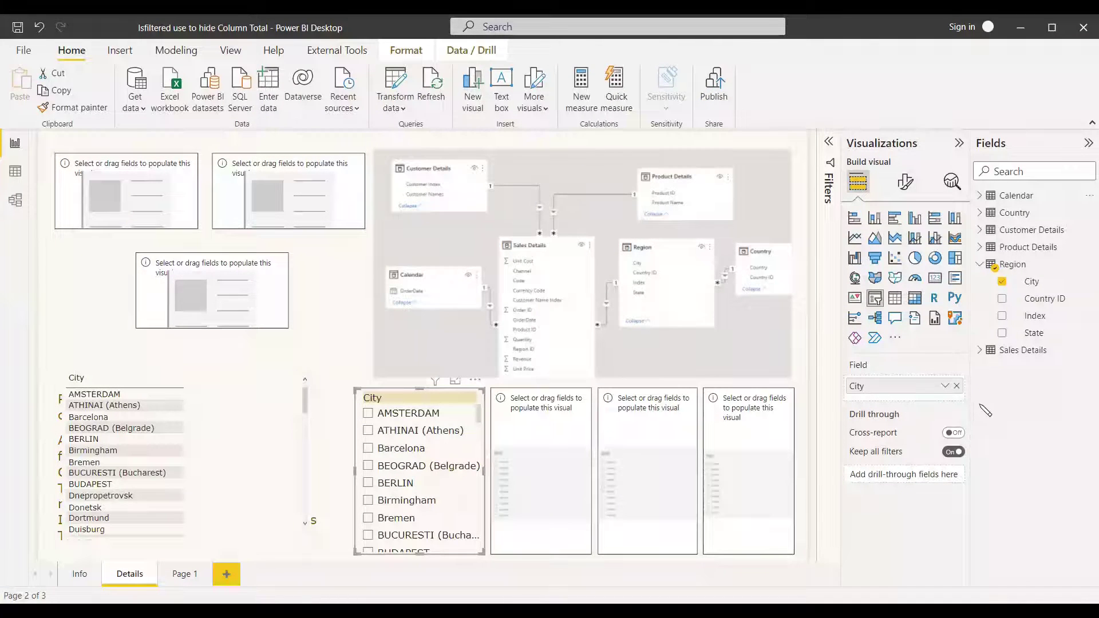
Step: Create the measure IsFilteredCity = ISFILTERED(Region[City]) and show it in the top-left Direct card
type("Is")
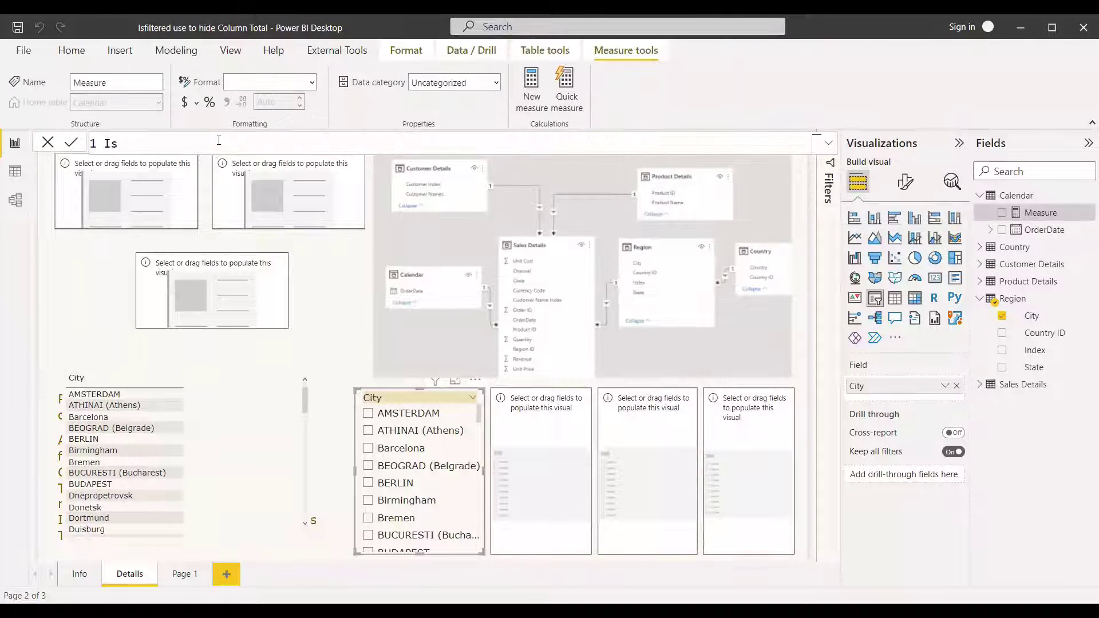
type("FilteredCity = IS")
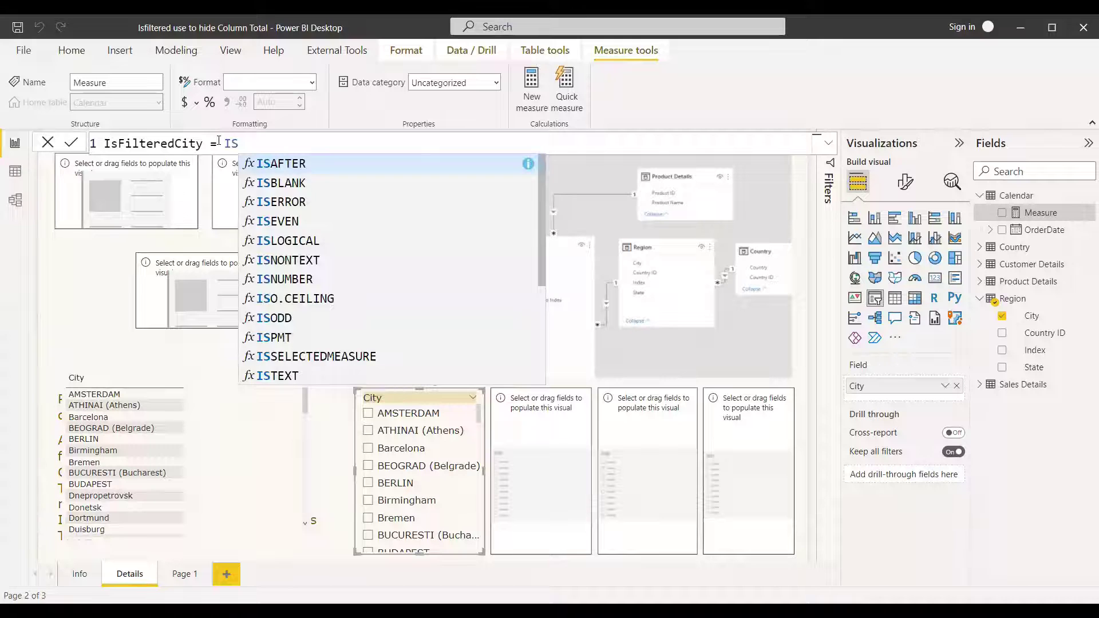
type("FI")
key("Tab")
type("cit")
key("Tab")
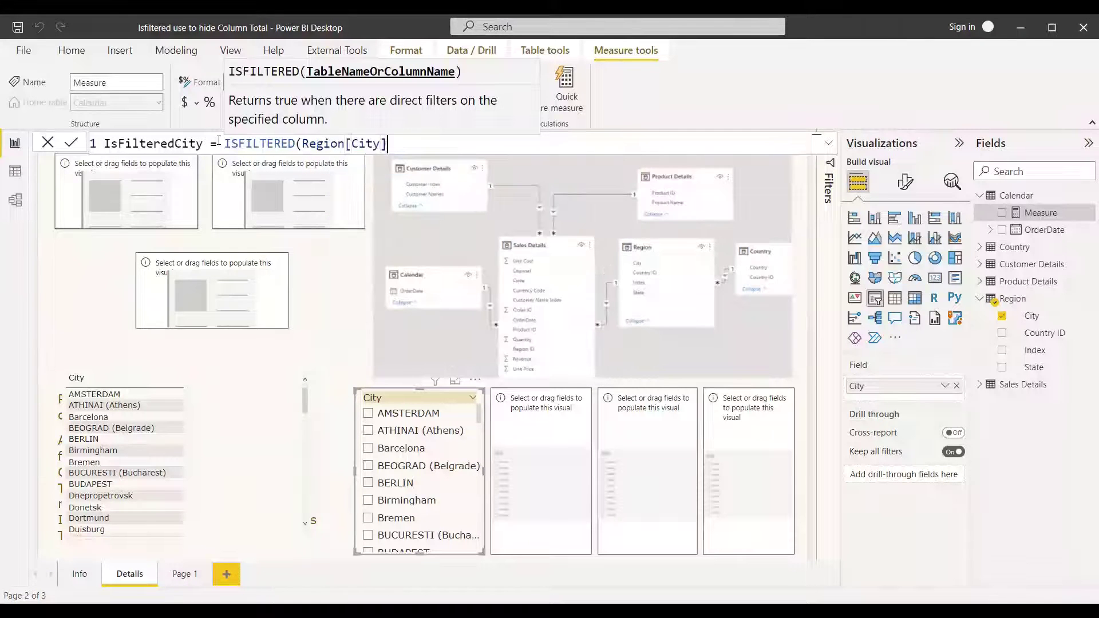
type(")")
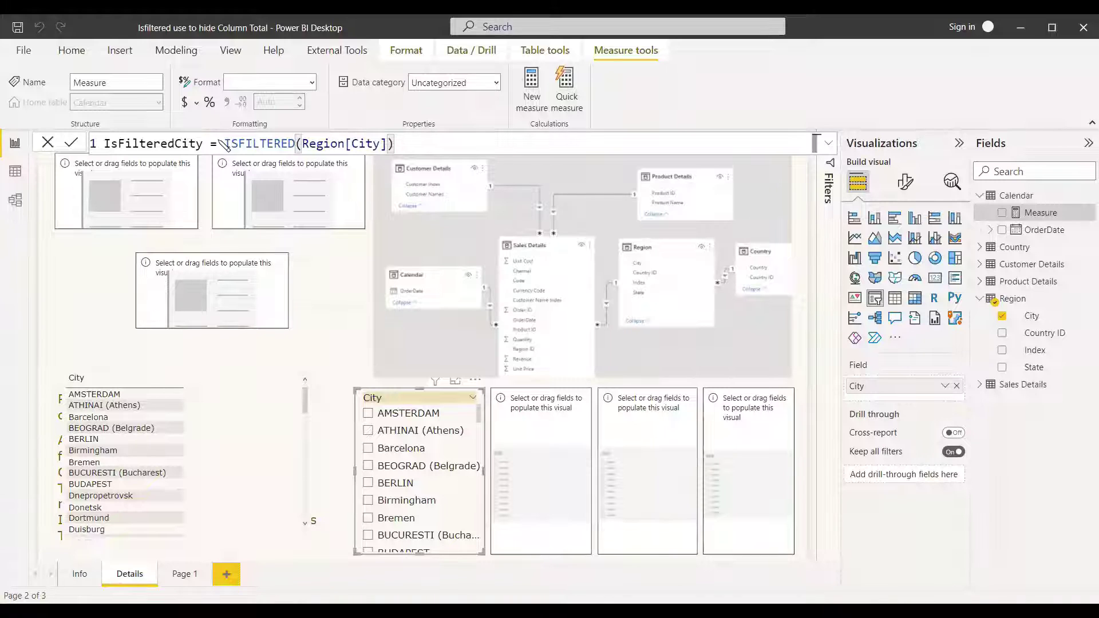
left_click(71, 144)
left_click_drag(1055, 213, 129, 197)
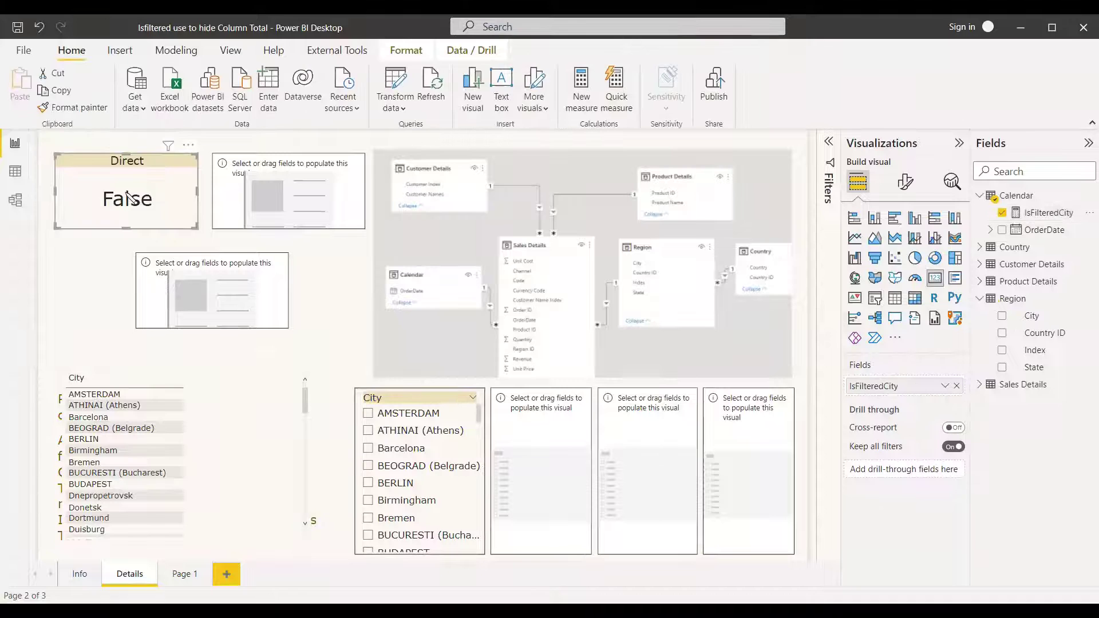
left_click(112, 282)
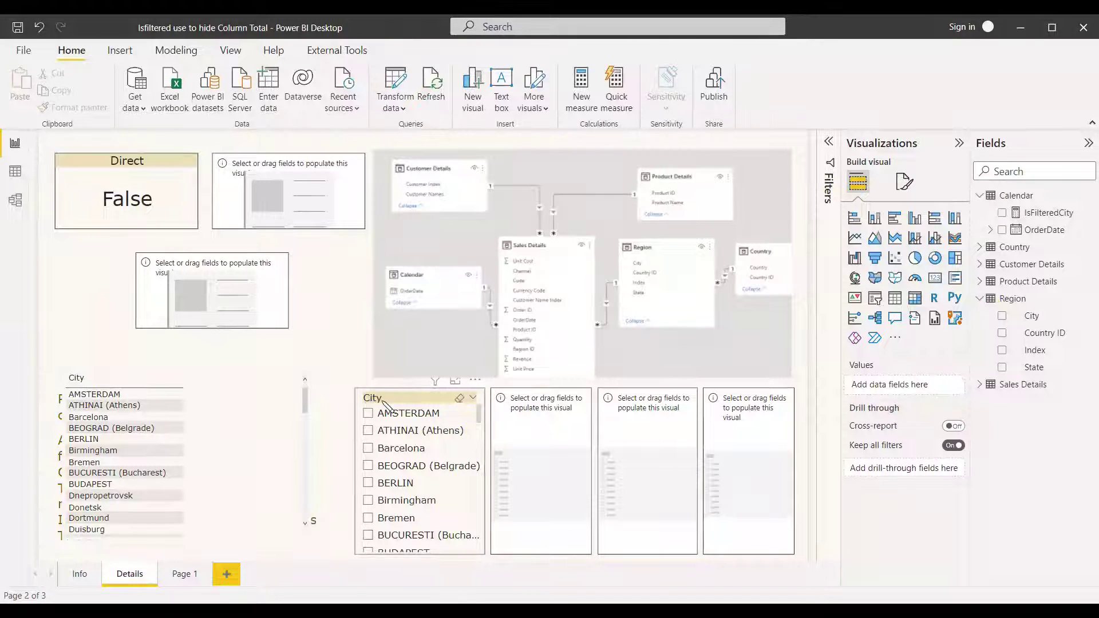
left_click(372, 439)
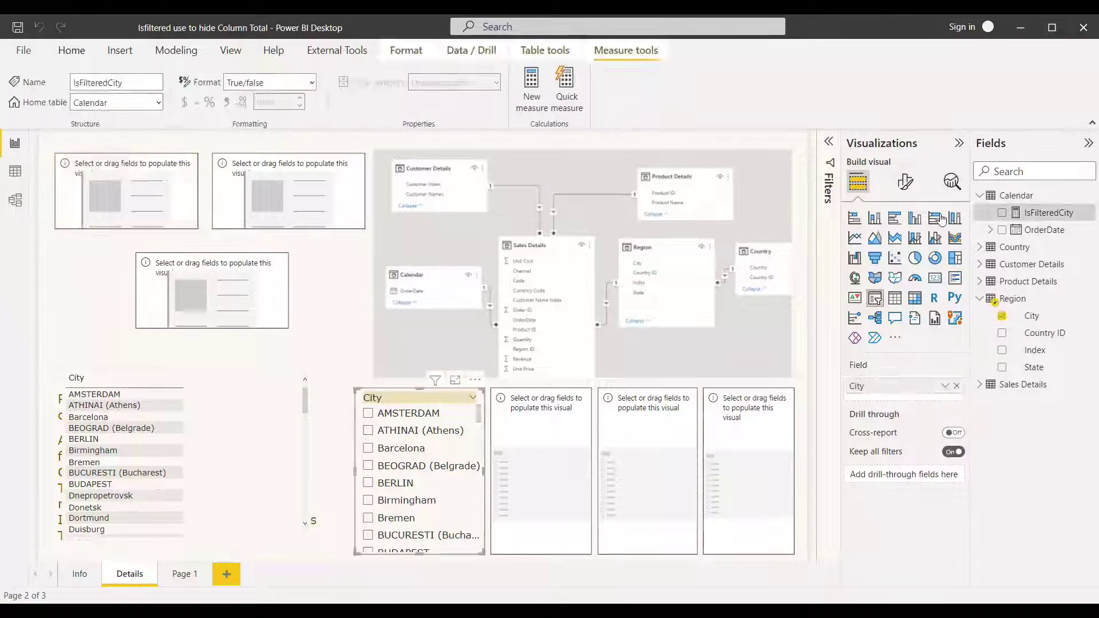
left_click(371, 437)
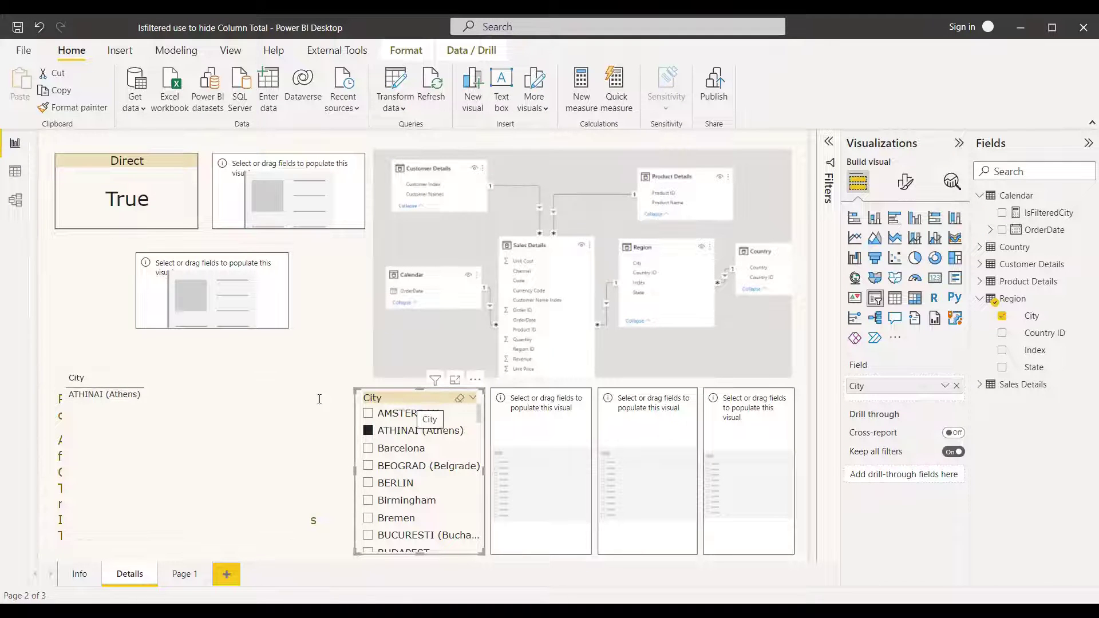
left_click(368, 429)
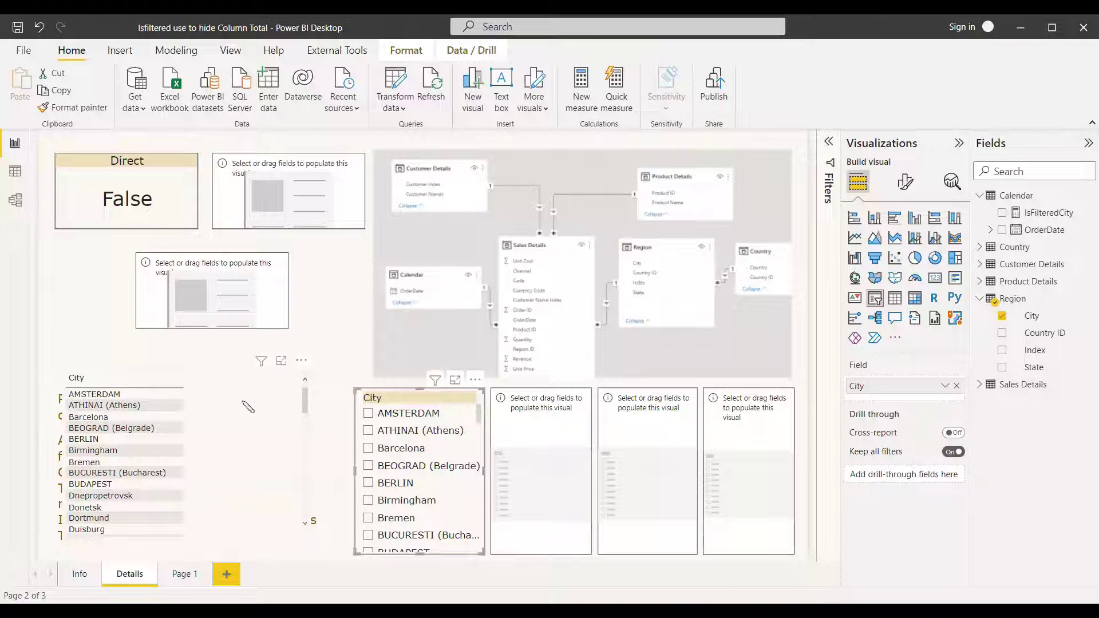
left_click(538, 423)
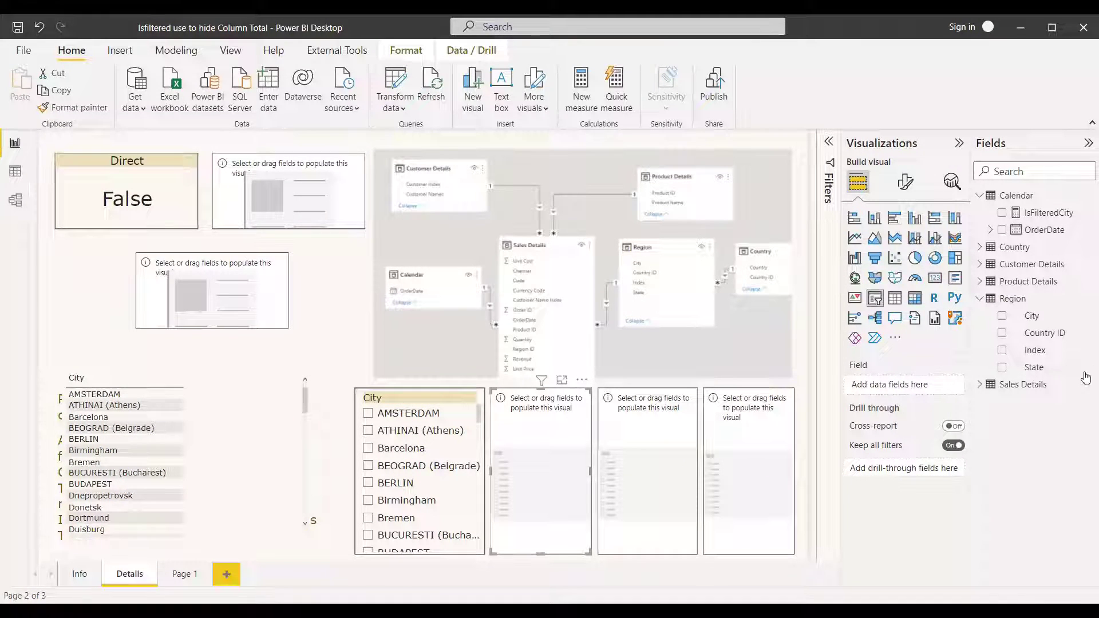
Step: Turn the selected visual into a Region State slicer and filter the page to Nevada
left_click(1001, 367)
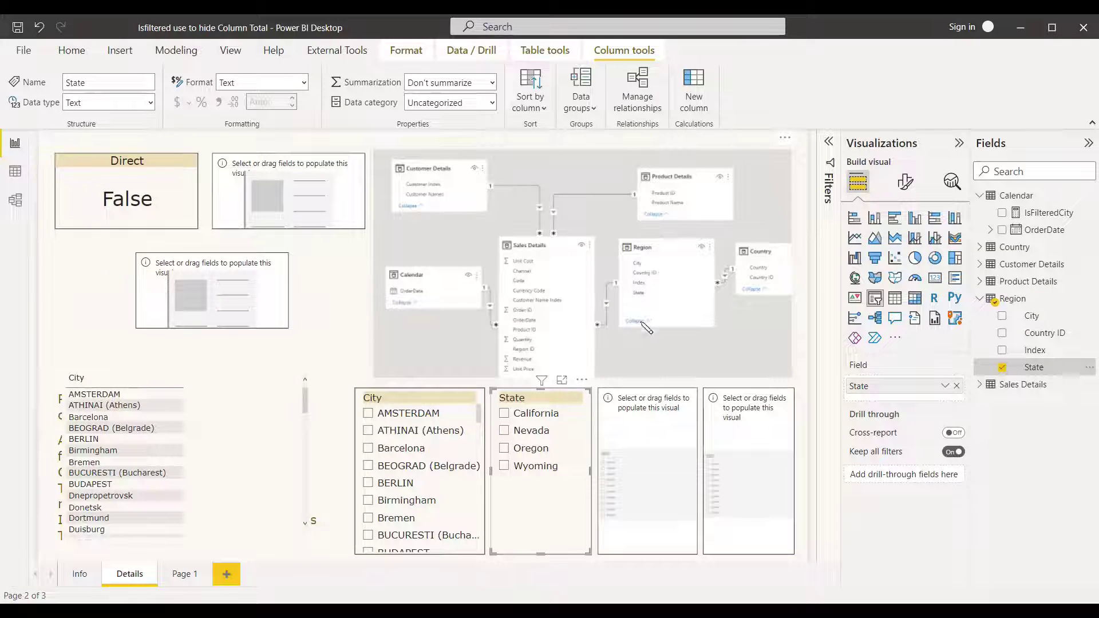
left_click(504, 430)
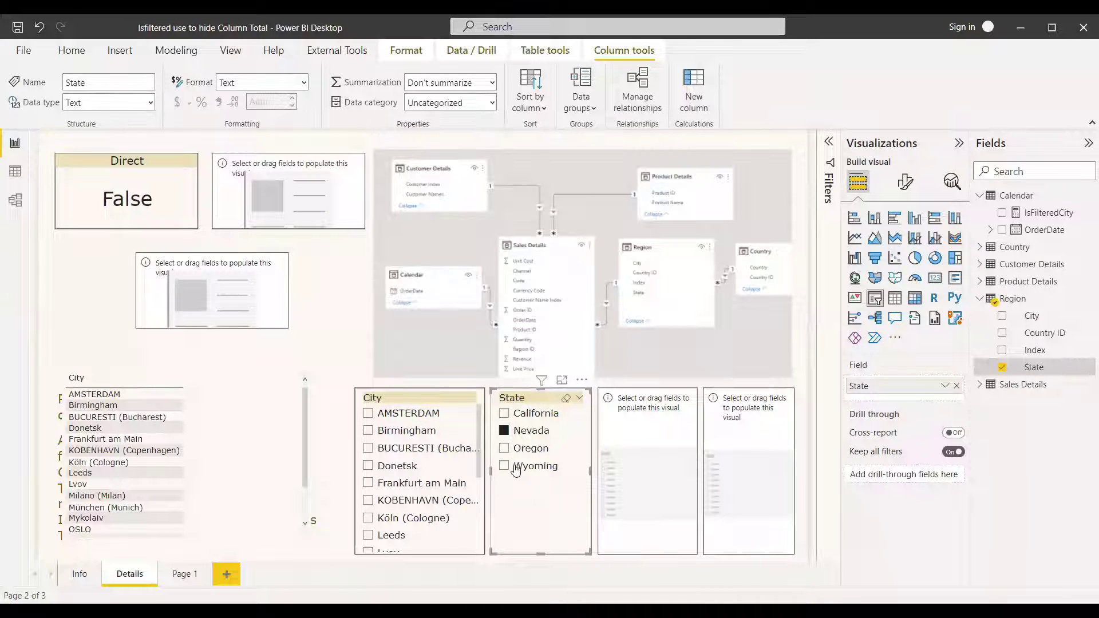
left_click(254, 443)
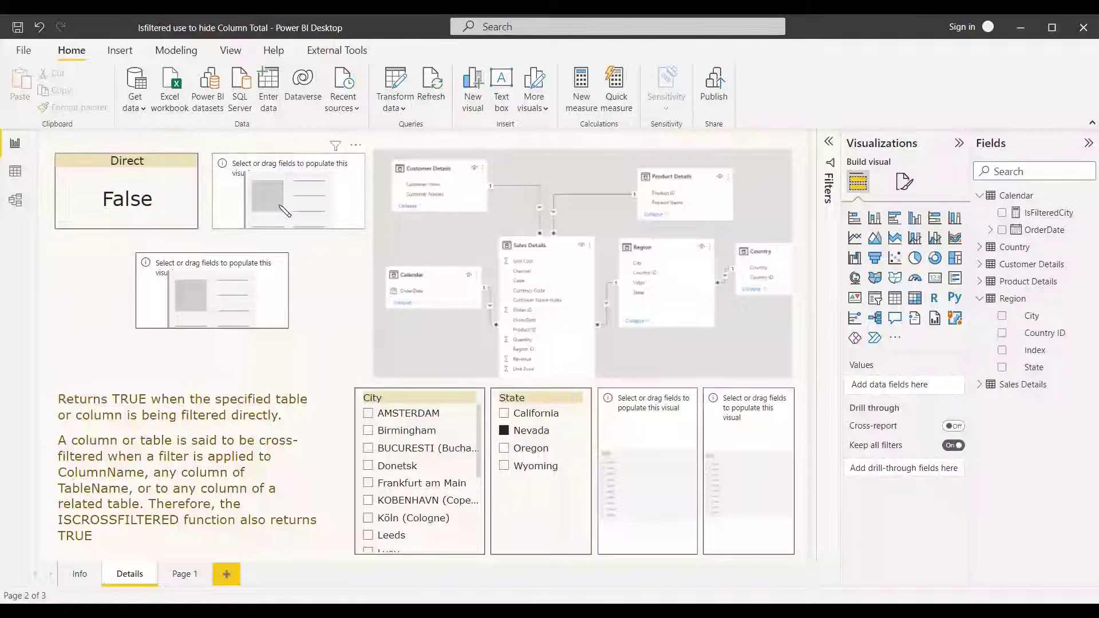
right_click(1007, 200)
key("Escape")
type("IsCross")
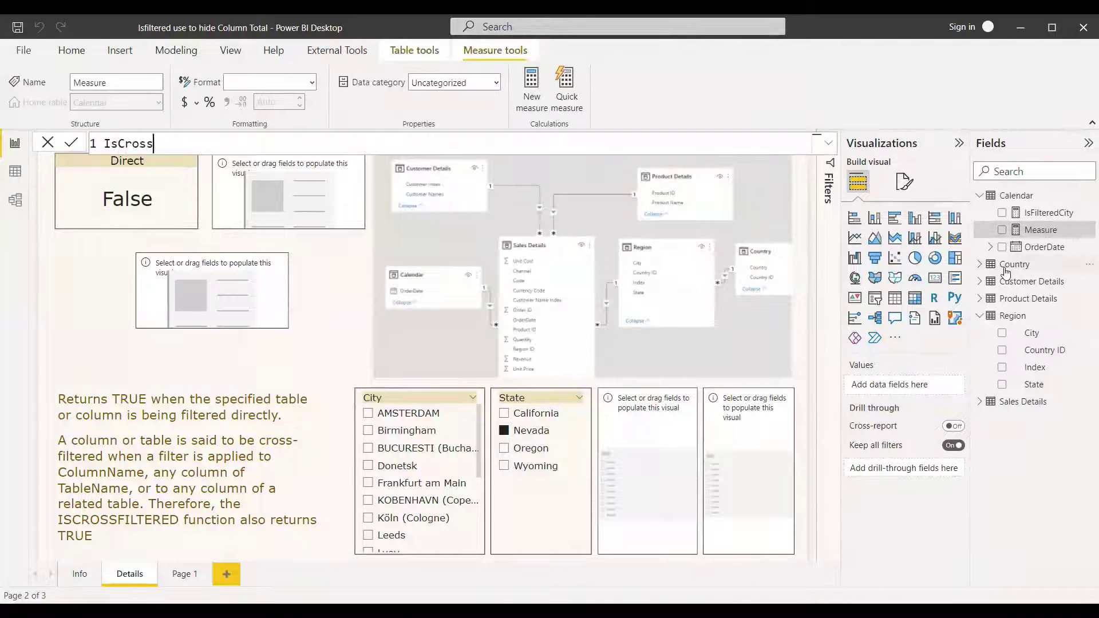
type("City = ISC")
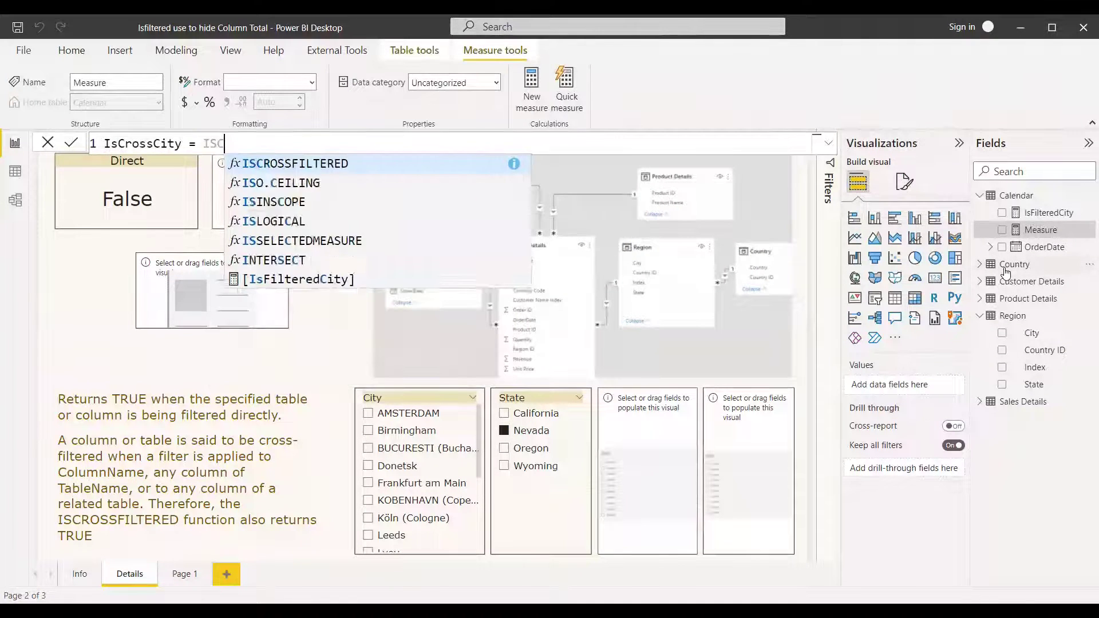
type("ROSSFILTERED(Region[City])")
left_click(274, 197)
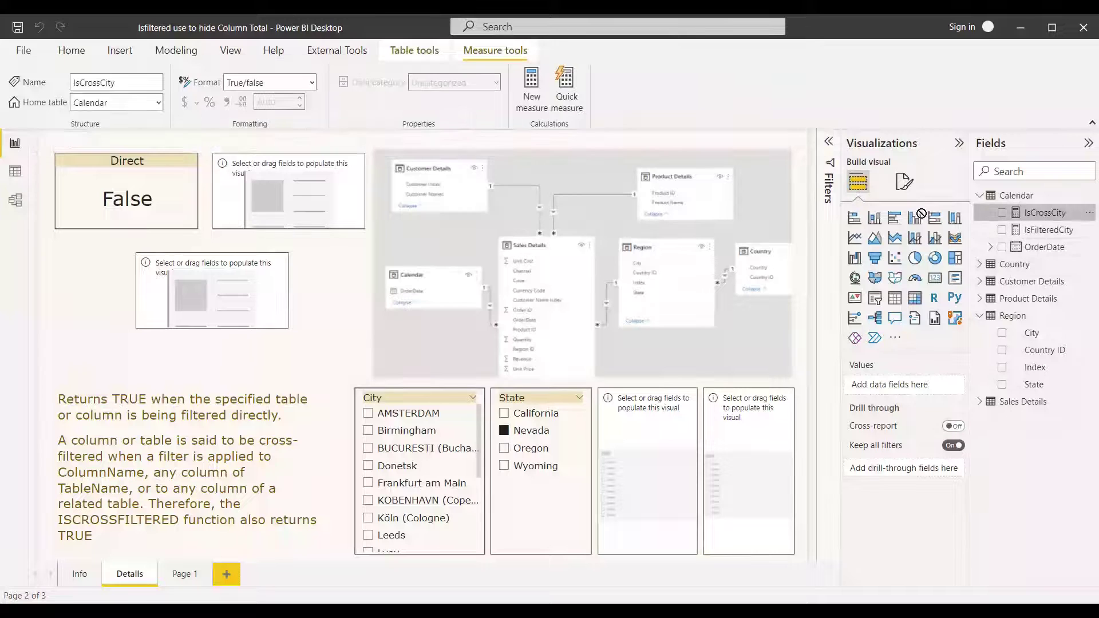
left_click_drag(300, 200, 303, 219)
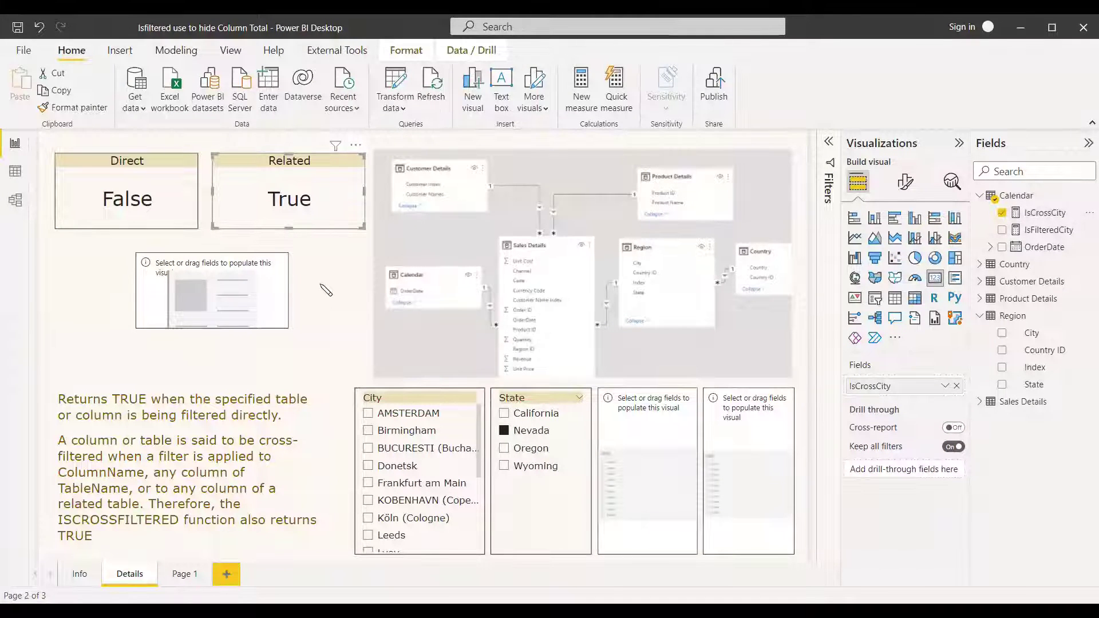
Step: Clear Nevada, then test AMSTERDAM and California filters and clear them so Direct and Related read False
left_click(344, 343)
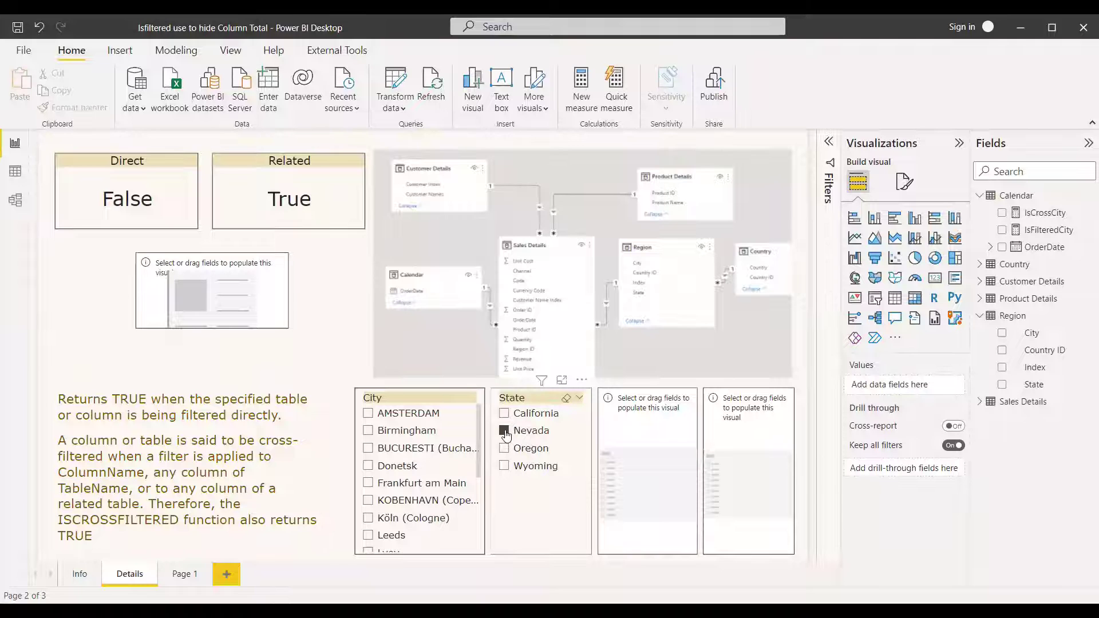
left_click(302, 220)
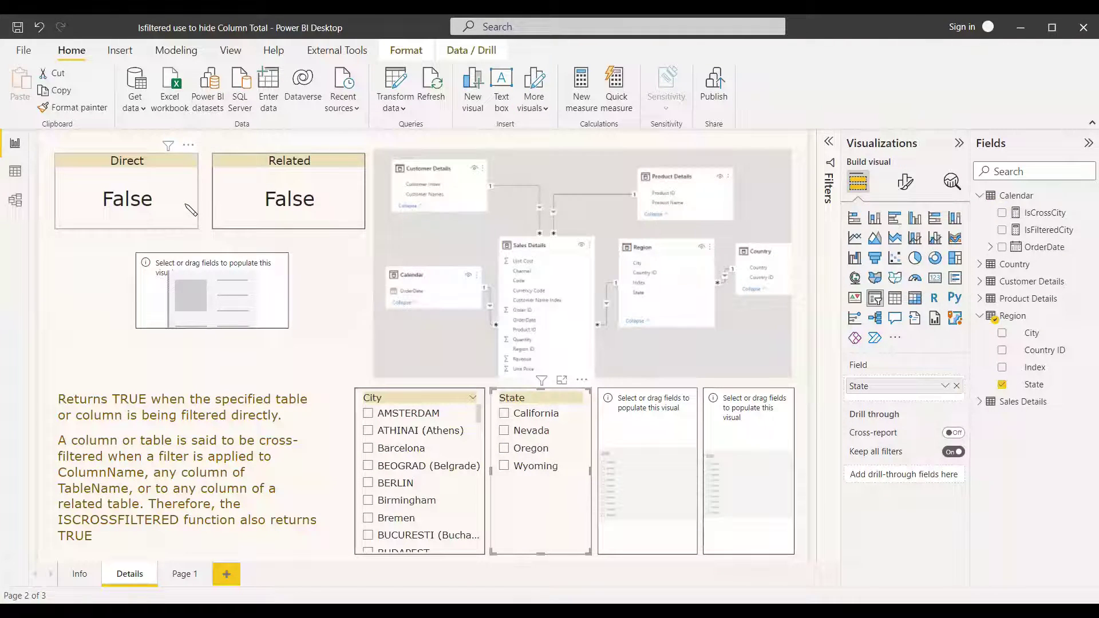
left_click(369, 414)
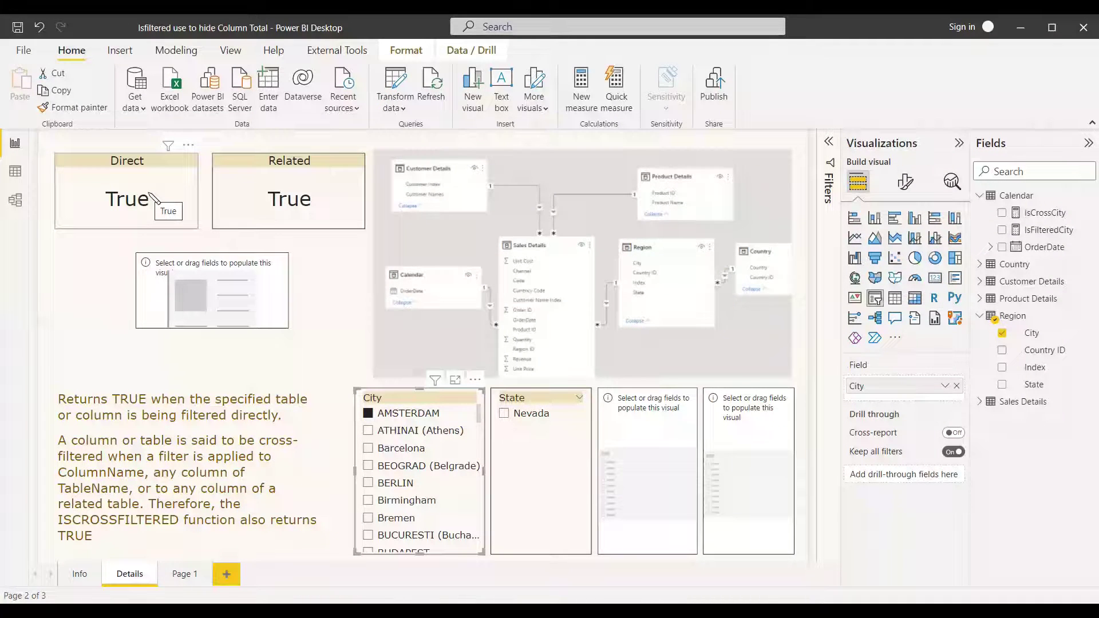
left_click(371, 413)
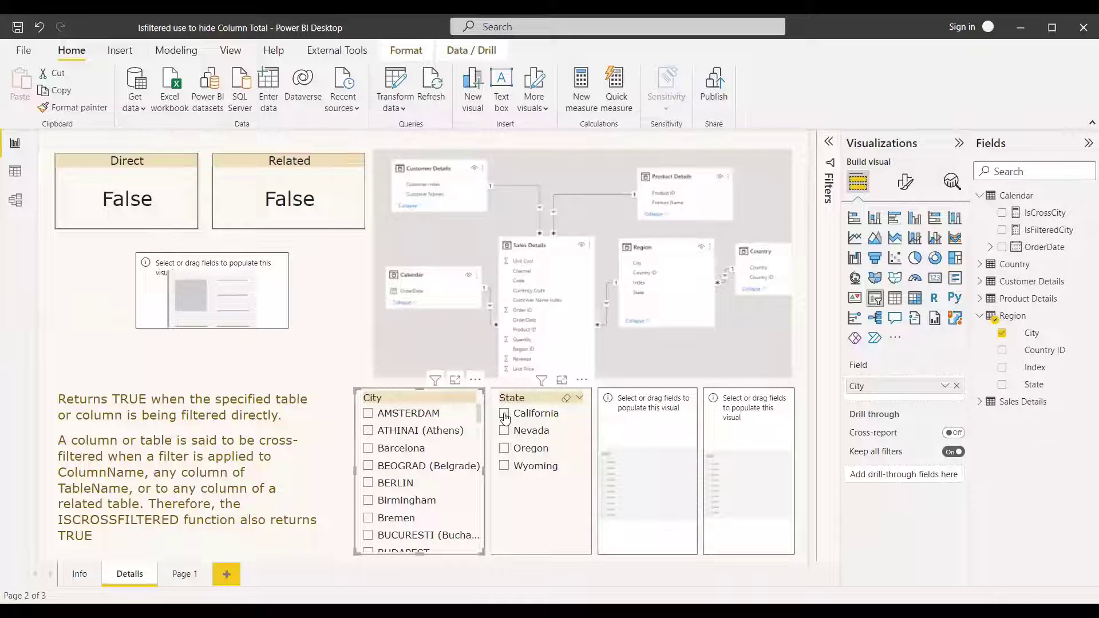
left_click(504, 414)
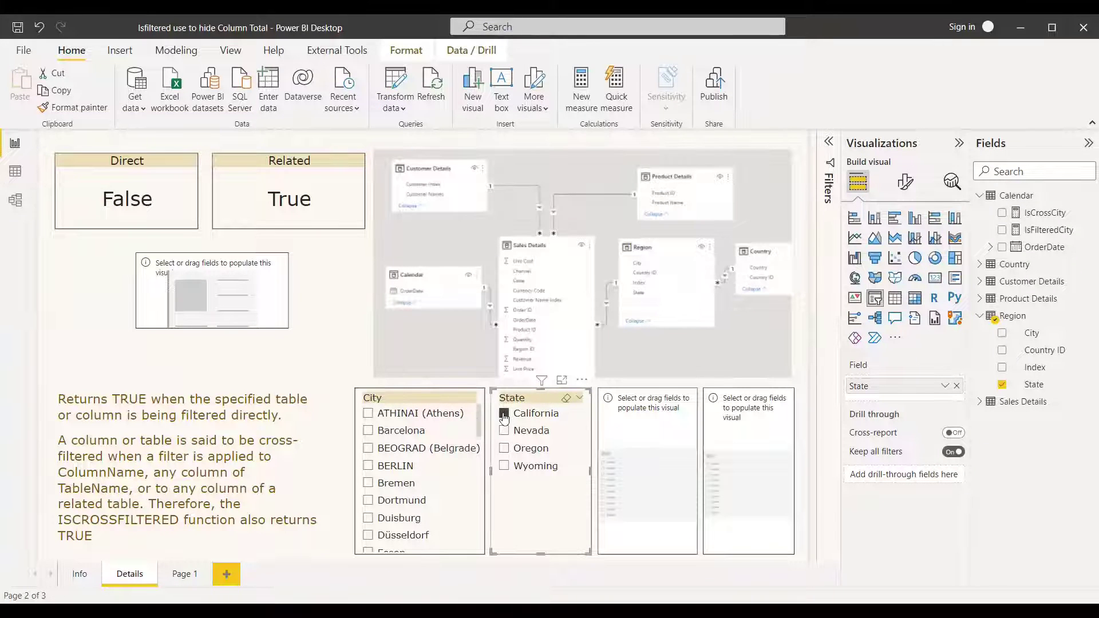
left_click(653, 417)
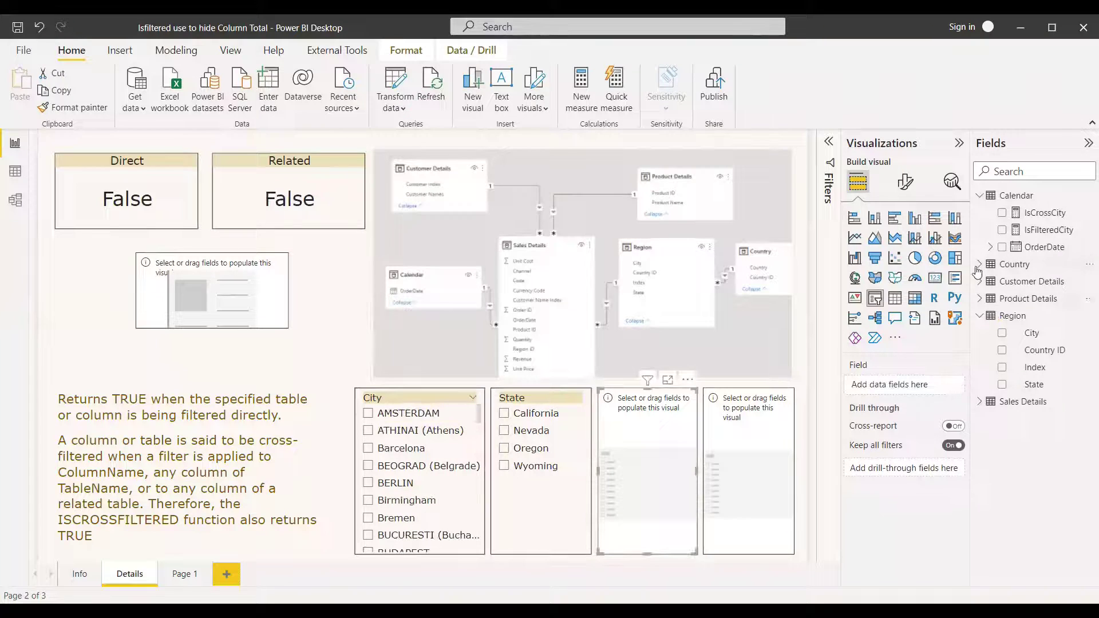
Step: Make the empty visual a Country slicer, test the Belarus filter, then clear it
left_click(980, 264)
left_click(1039, 281)
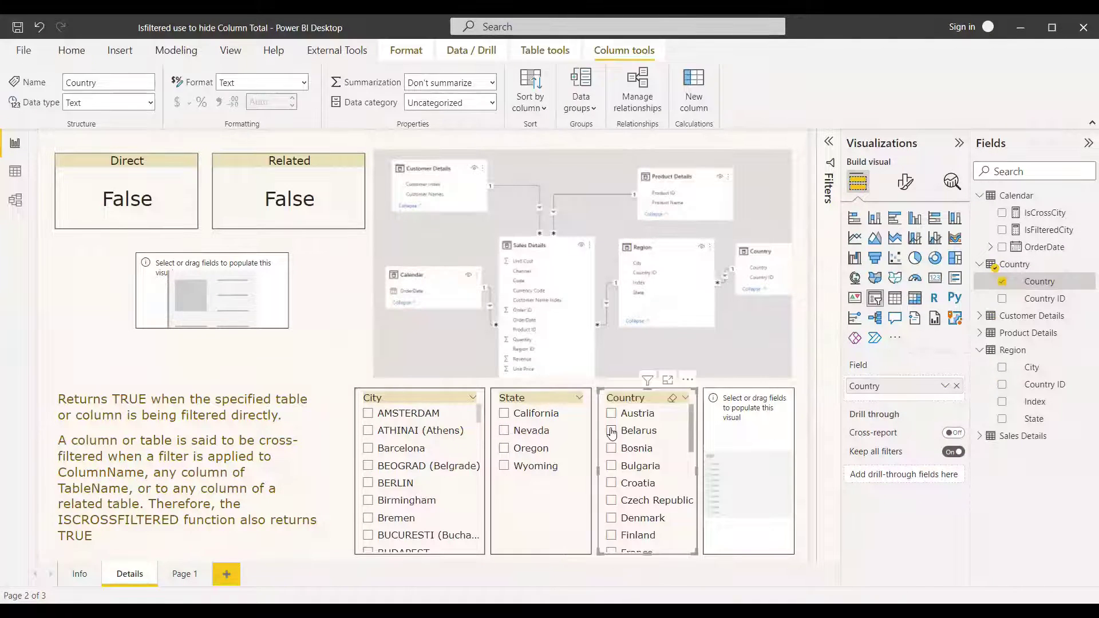
left_click(611, 432)
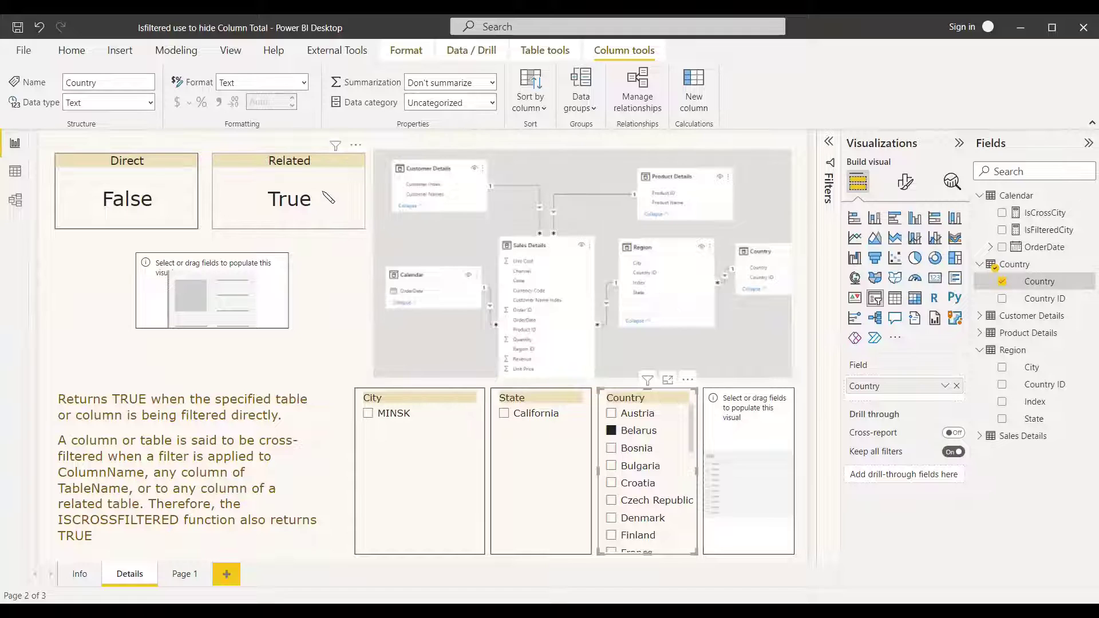
left_click(684, 398)
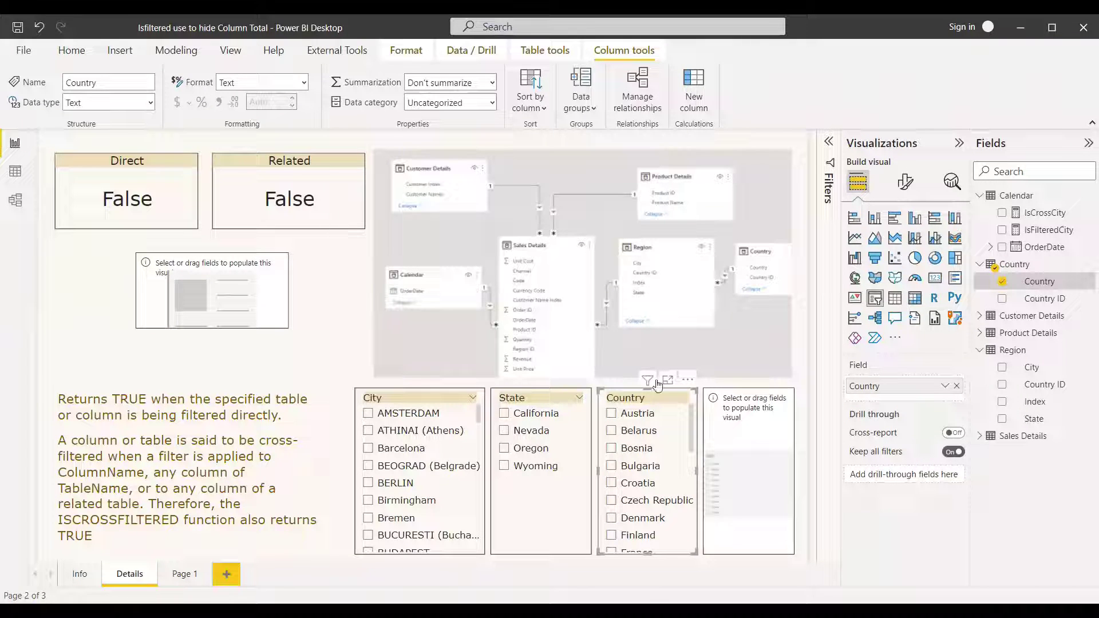
Step: Make the last empty placeholder a Sales Details Channel slicer and tick Export
left_click(760, 484)
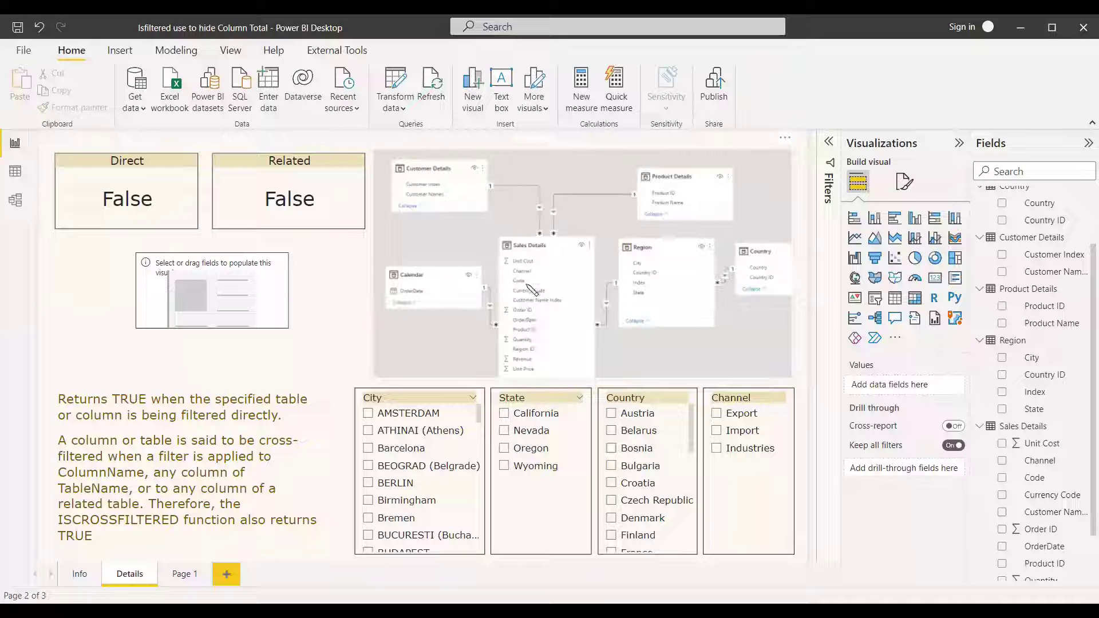
left_click(716, 413)
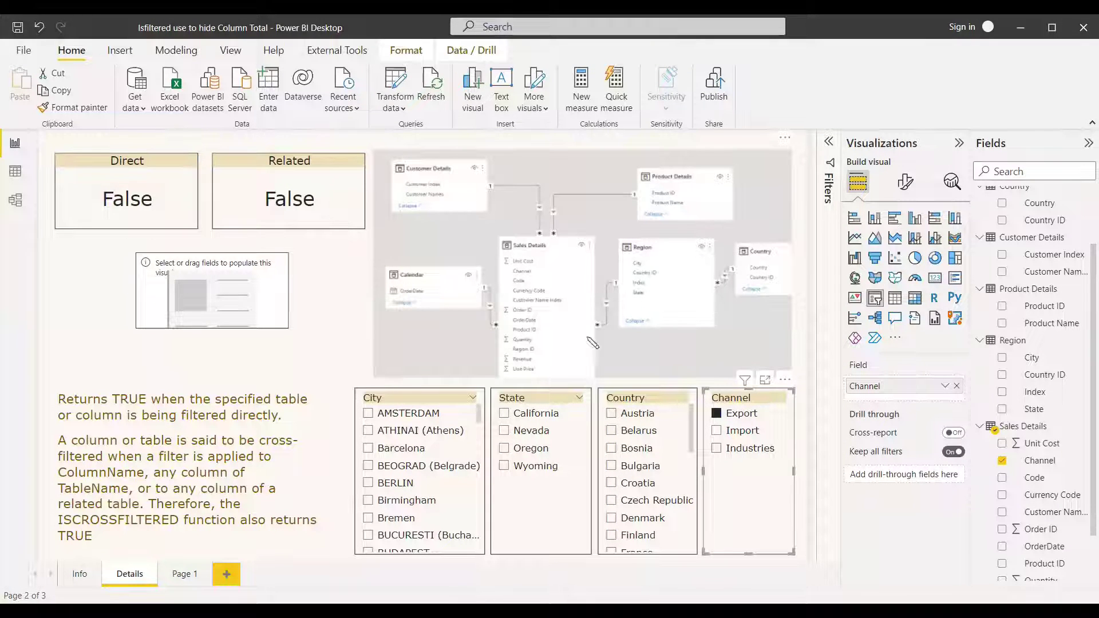
Step: Create ISCrossBoth as ISCROSSFILTERED(Region[City]) with CROSSFILTER('Sales Details'[Region ID], Region[Index], Both), shown in the empty card
right_click(966, 205)
scroll(966, 207, "up", 2)
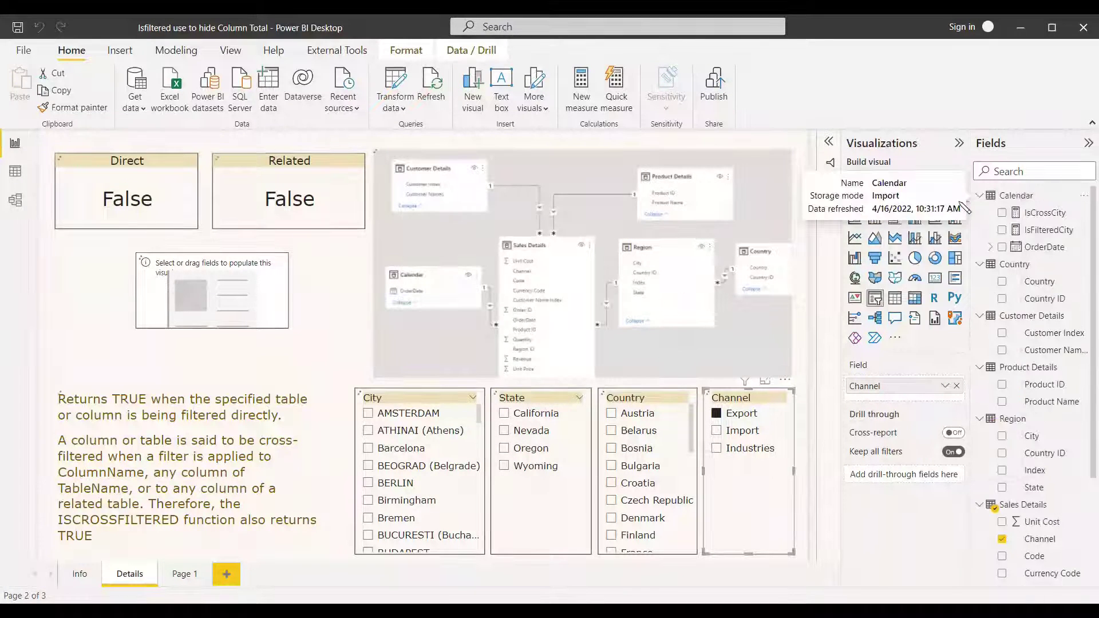
type("ISCrossBoth = CALCULATE(")
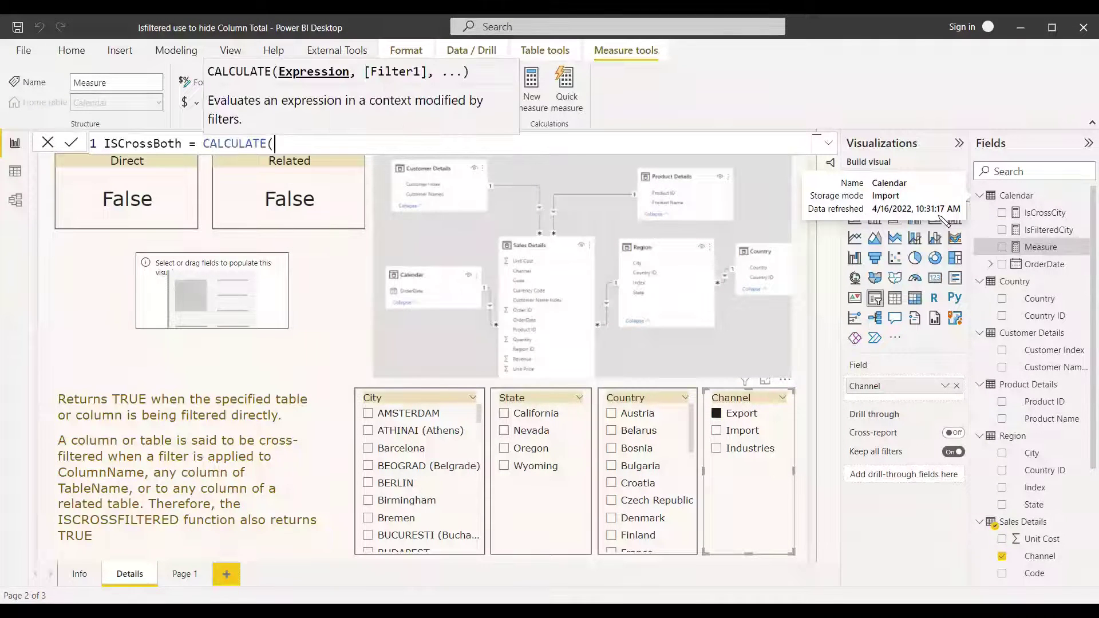
type("ISCROSSFILTERED(city")
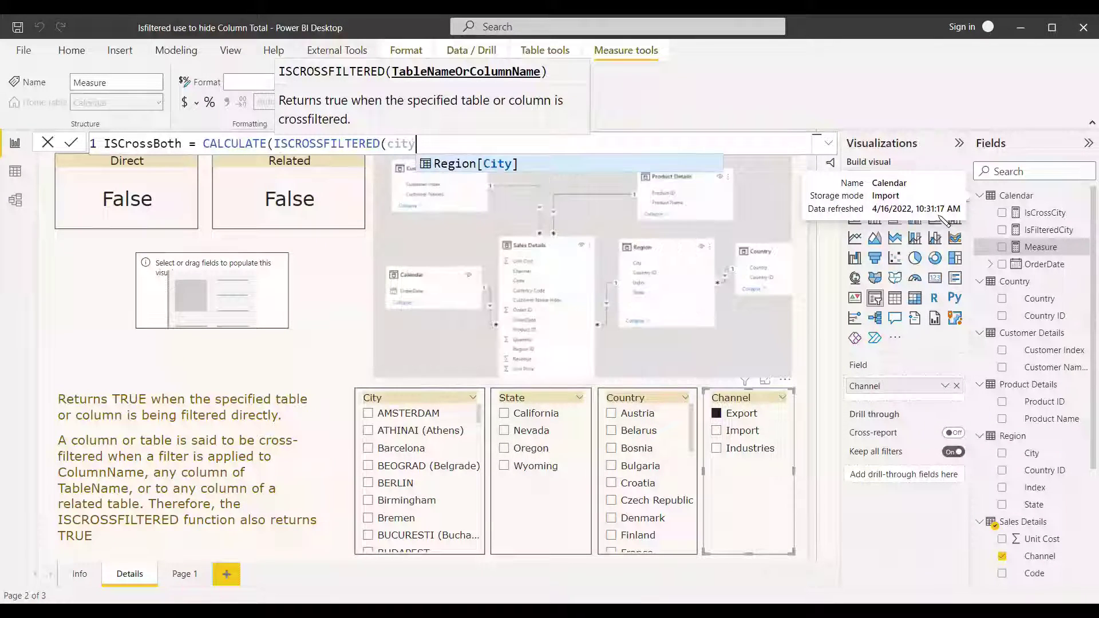
key("Tab")
type("), ")
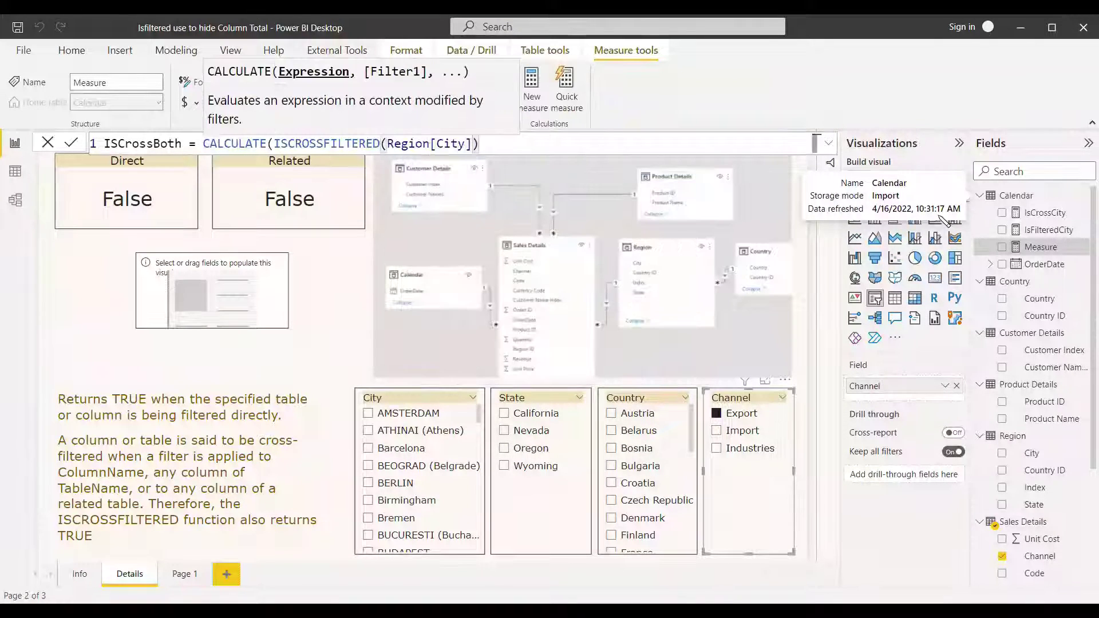
type("CROSSFILTER(sales")
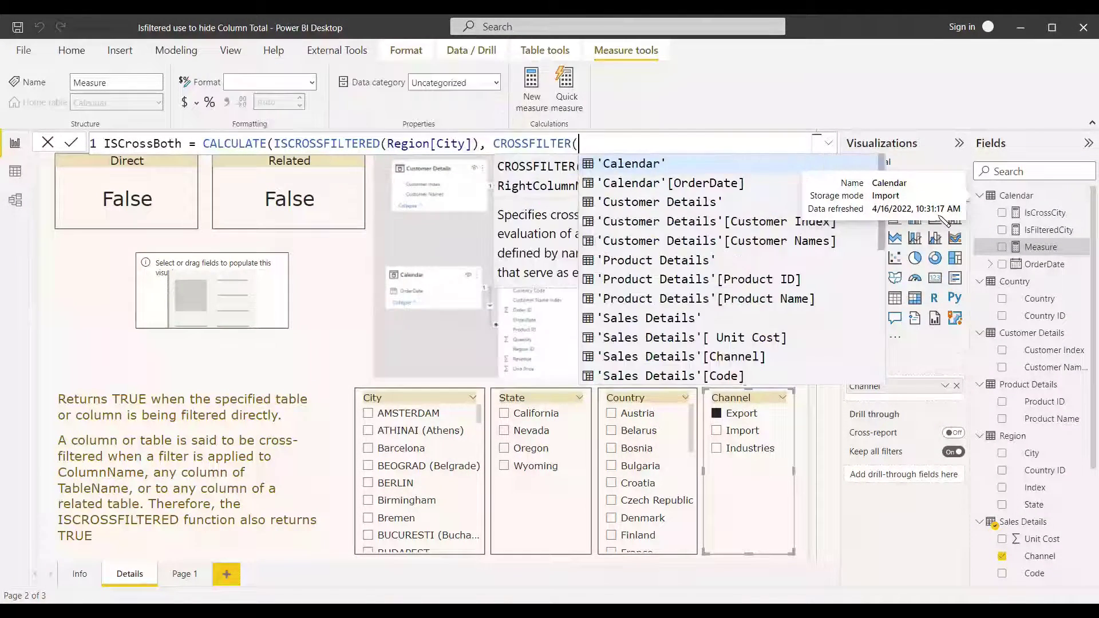
key("Down")
key("Down")
key("Down")
key("Down")
key("Down")
key("Down")
key("Down")
key("Down")
key("Down")
key("Down")
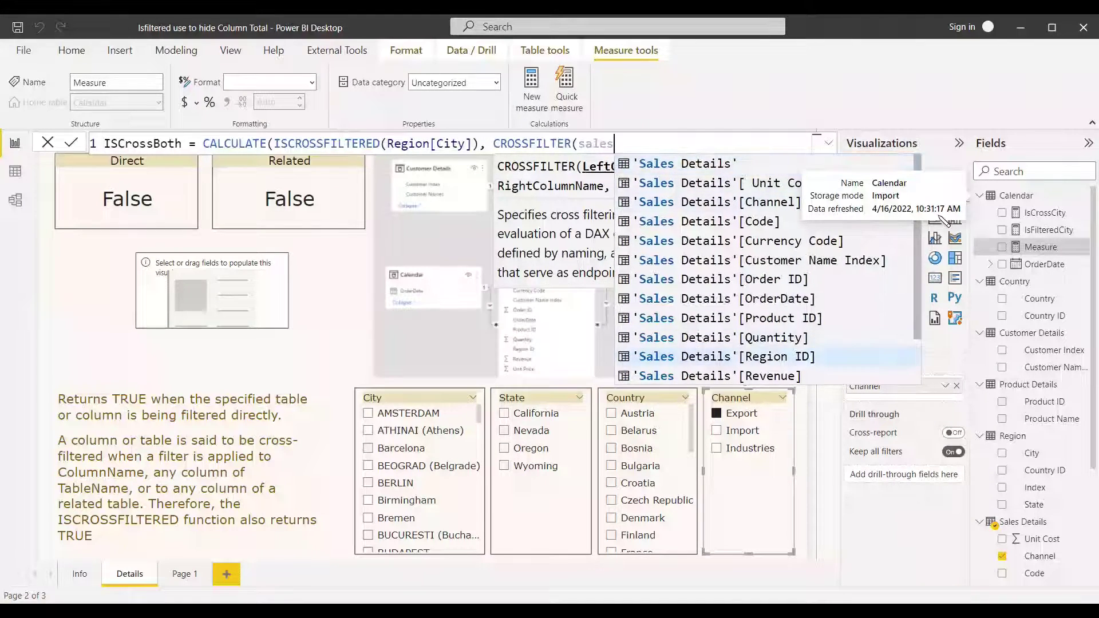
key("Tab")
type(",Regio")
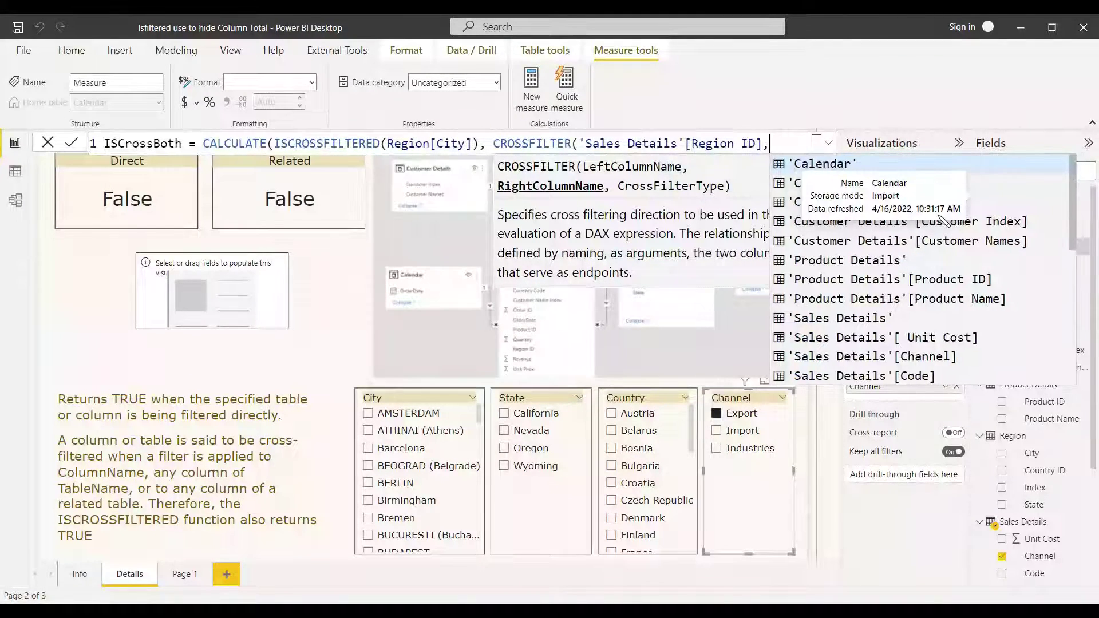
left_click(943, 221)
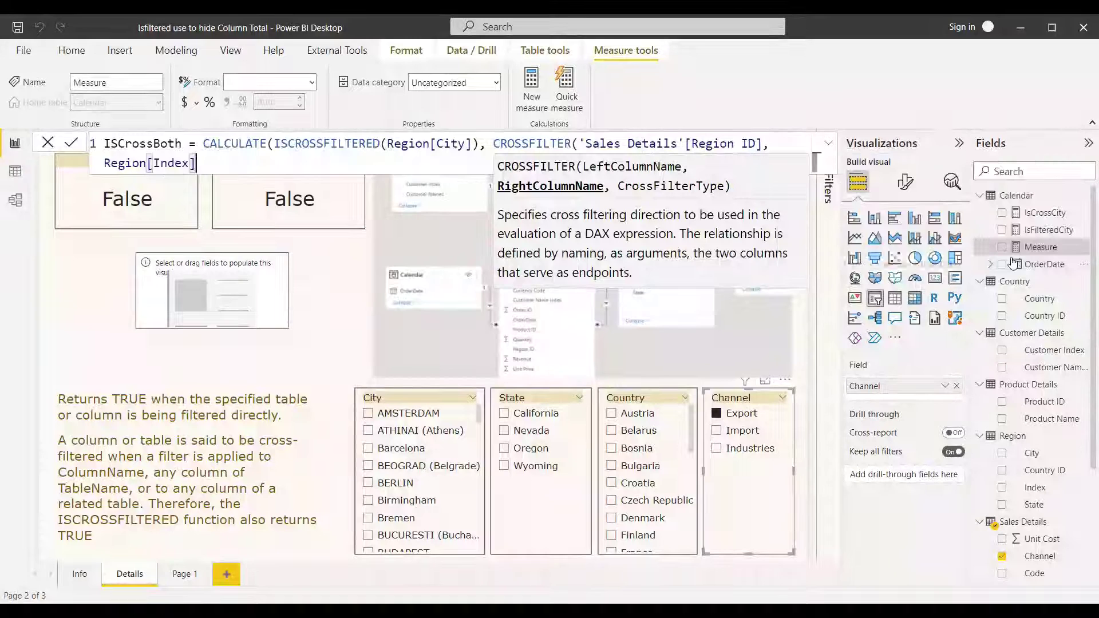
type(",Both")
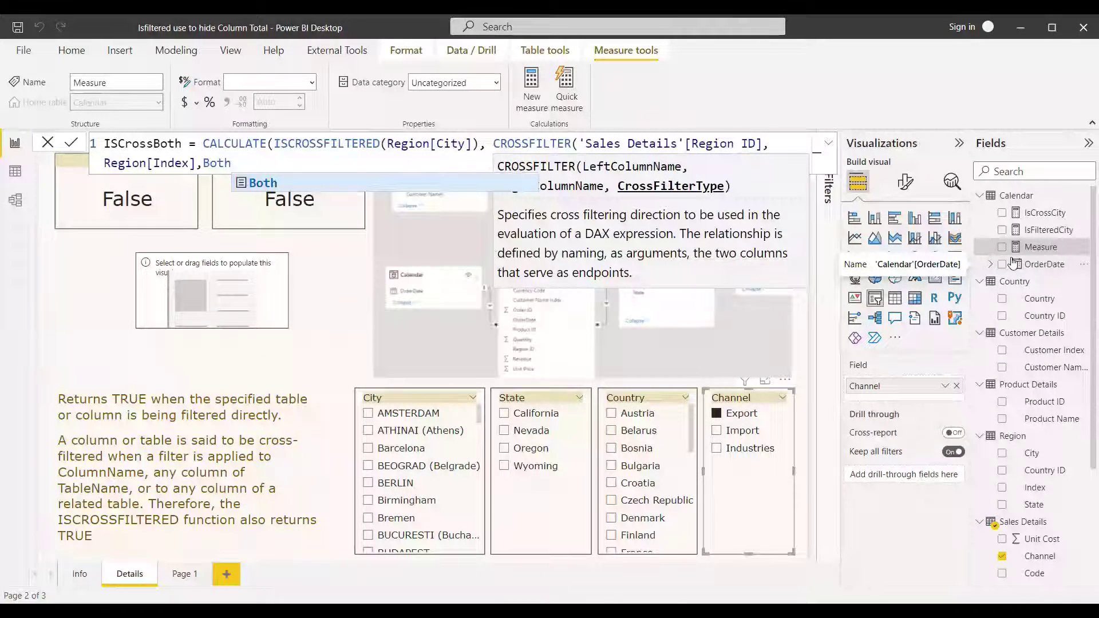
type(")")
key("Return")
left_click(1036, 213)
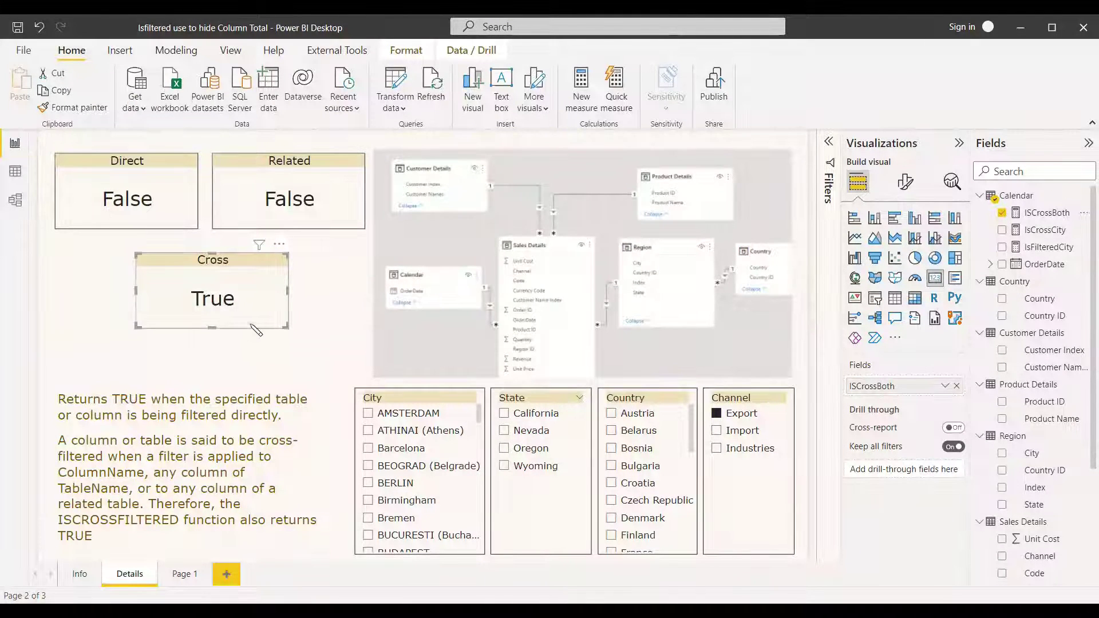
Step: Uncheck Export in the Channel slicer so the Cross card reads False
left_click(716, 413)
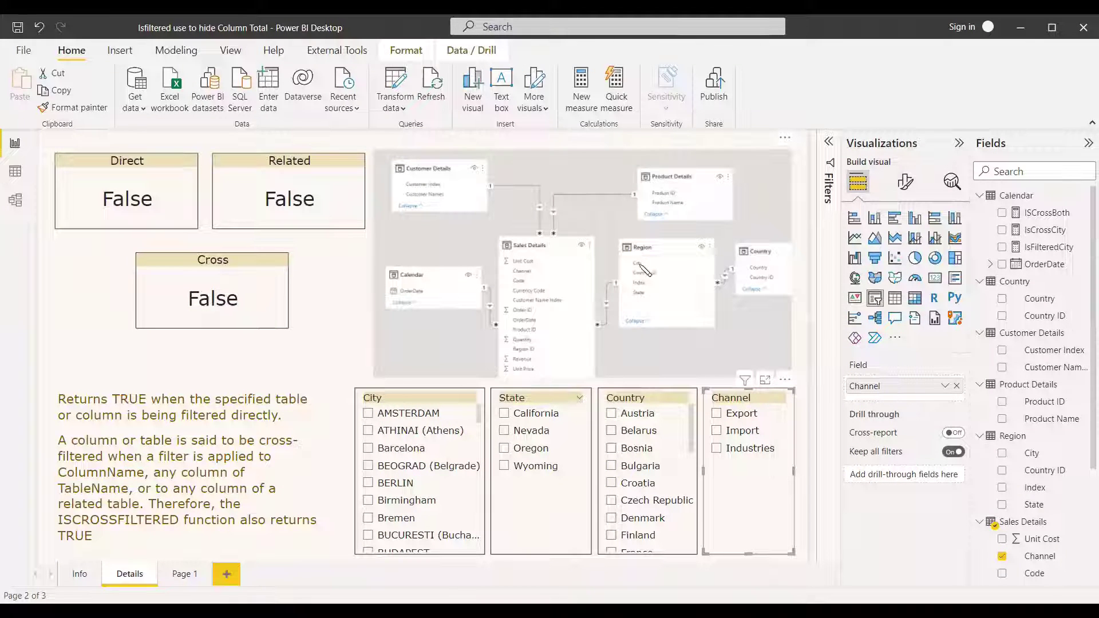
Step: Test AMSTERDAM, California and Austria filters in the slicers and clear each, leaving all cards False
left_click(368, 413)
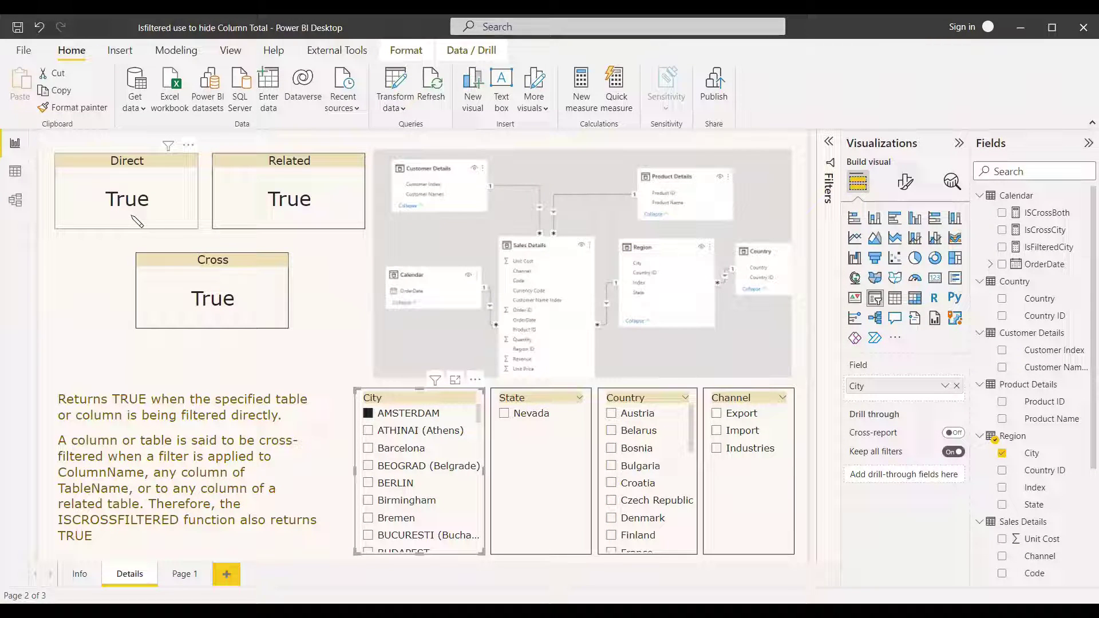
left_click(368, 415)
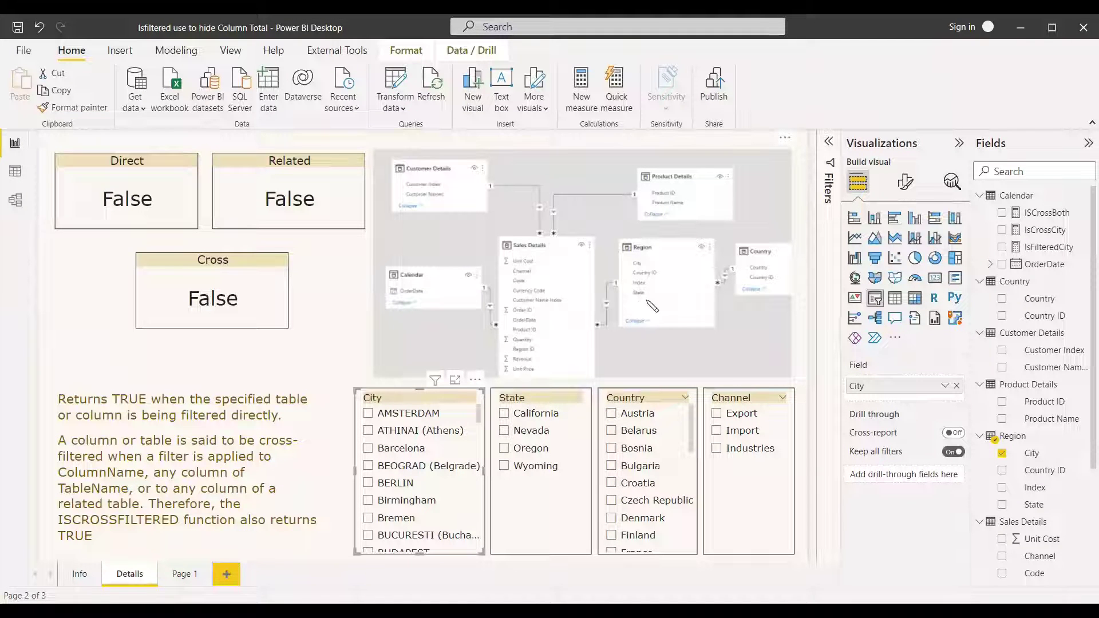
left_click(537, 413)
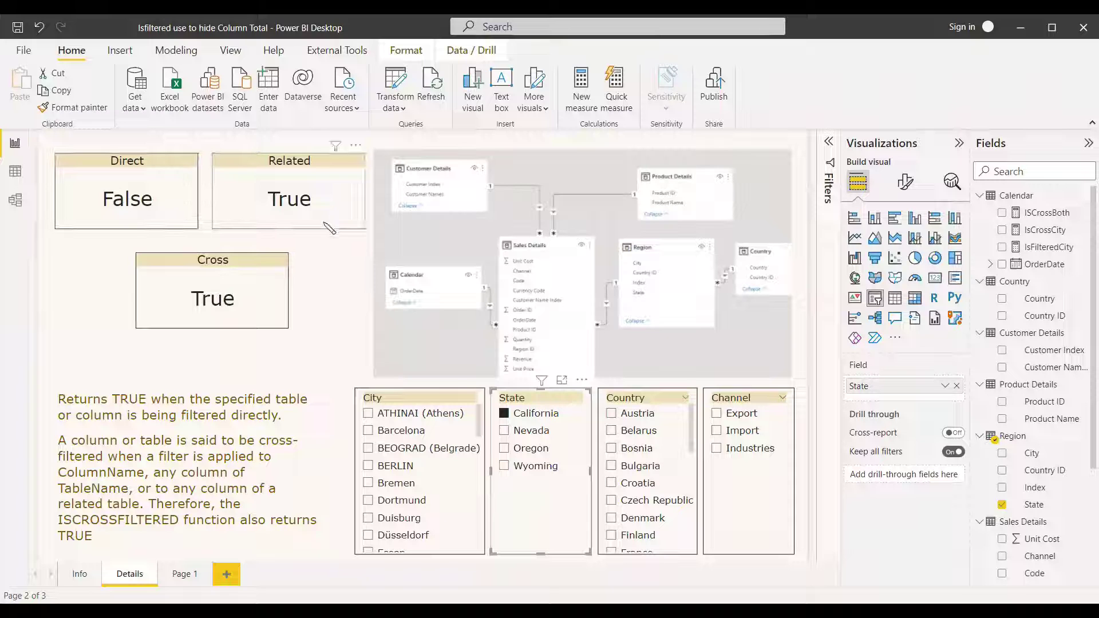
left_click(507, 415)
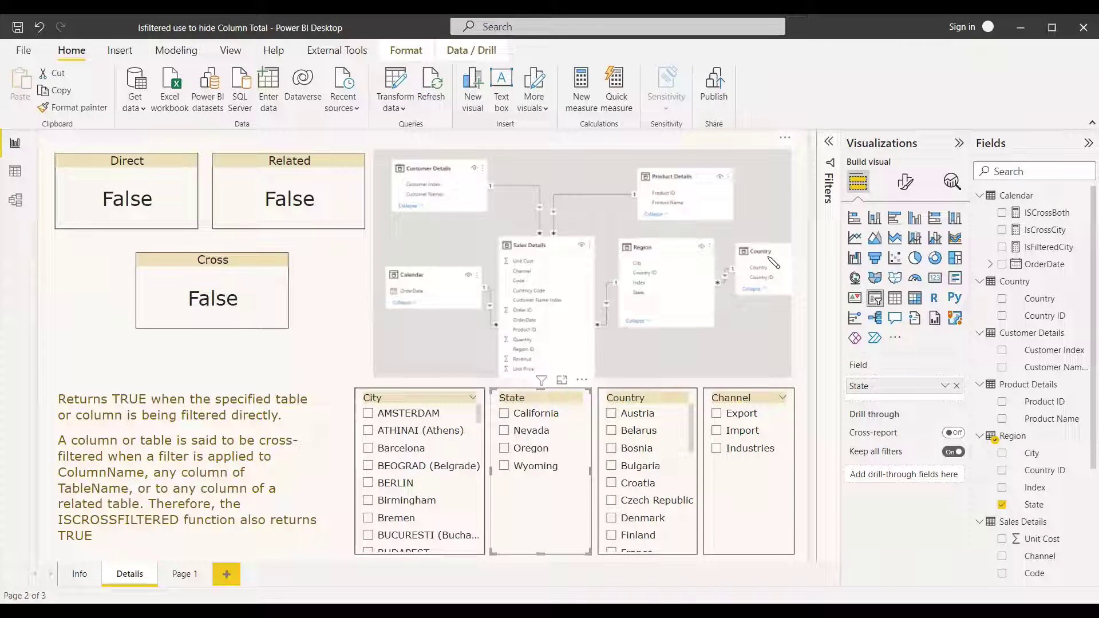
left_click(611, 417)
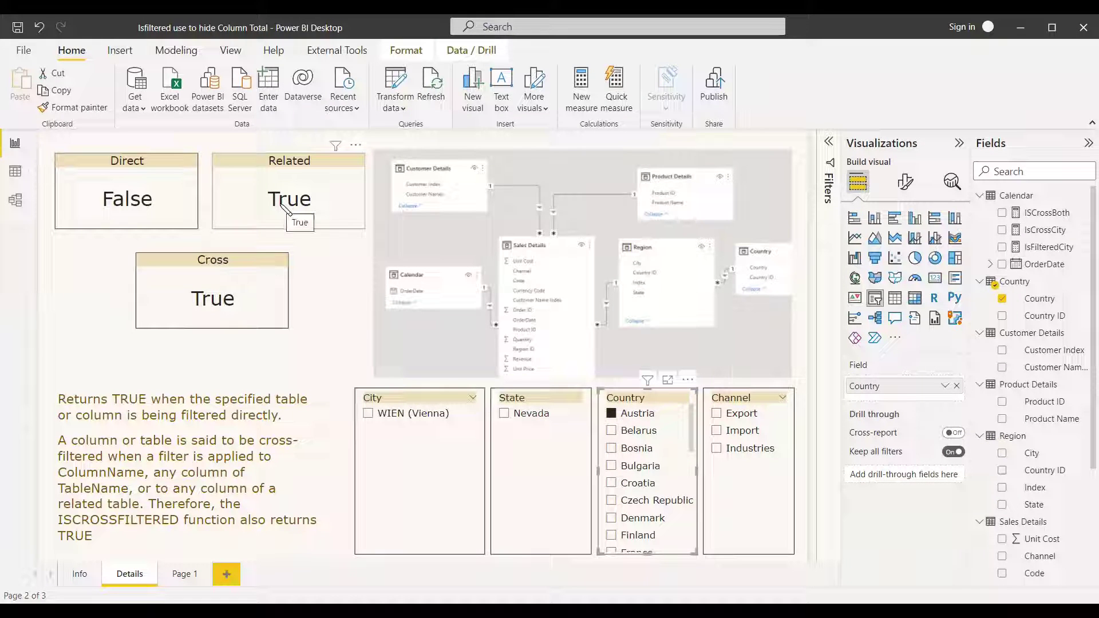
left_click(807, 347)
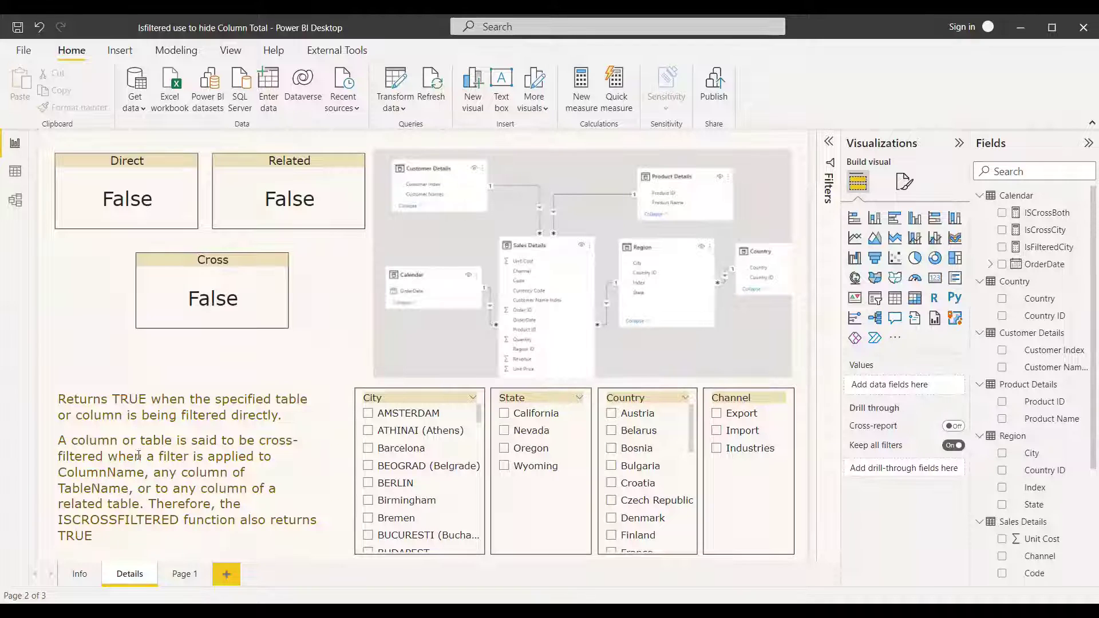
Step: On Page 1, add a table visual showing State and Revenue columns with a total row
left_click(184, 574)
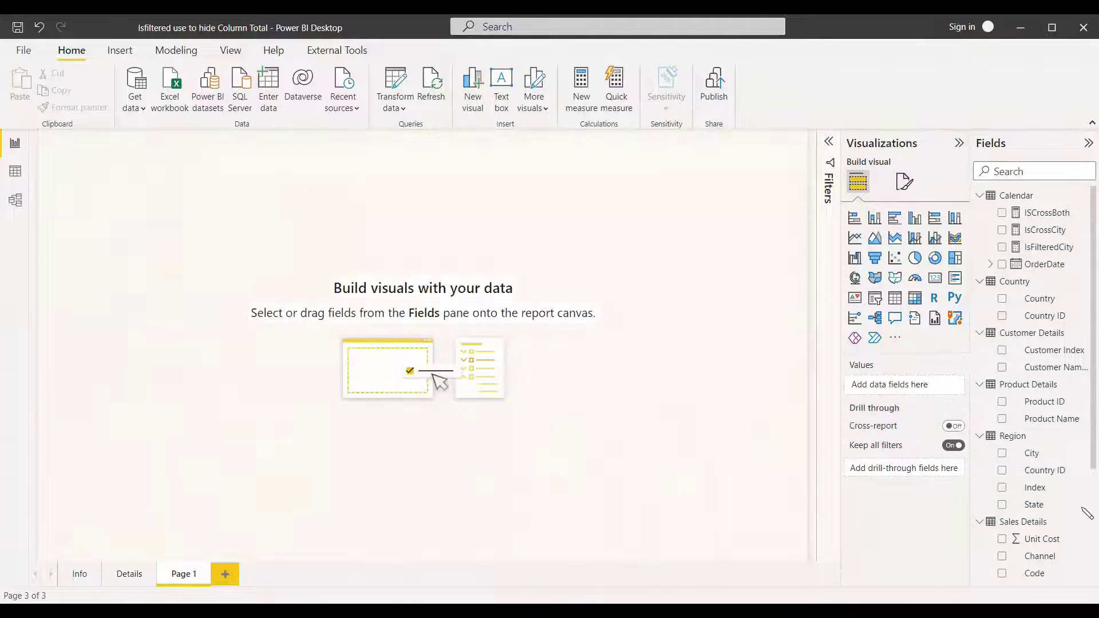
scroll(1087, 513, "down", 3)
left_click(894, 298)
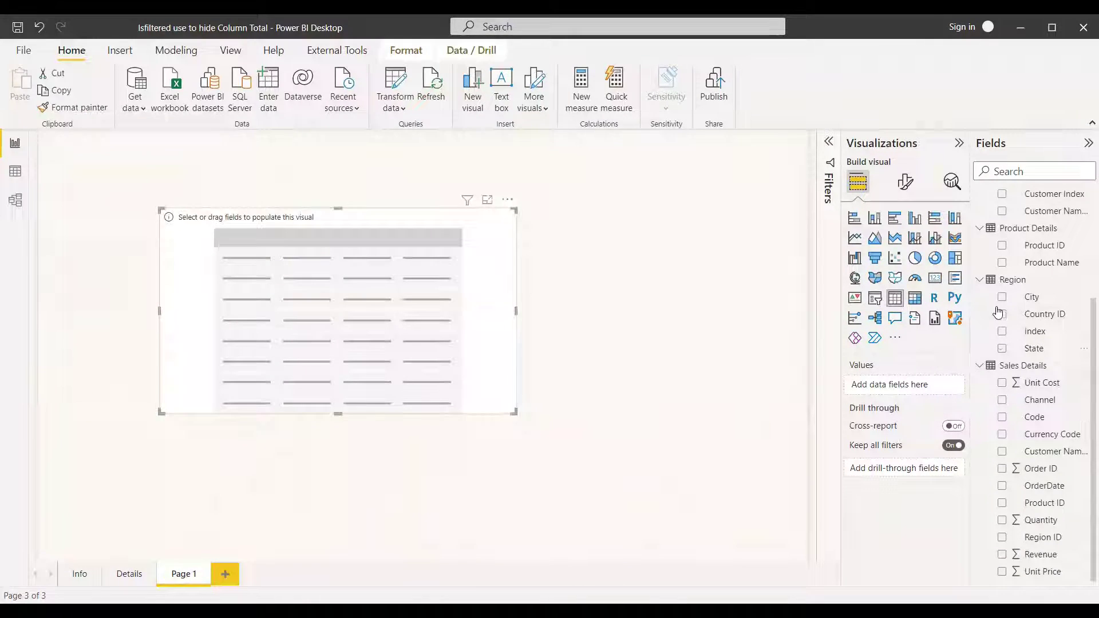
left_click(1002, 297)
left_click(1002, 297)
left_click(1002, 348)
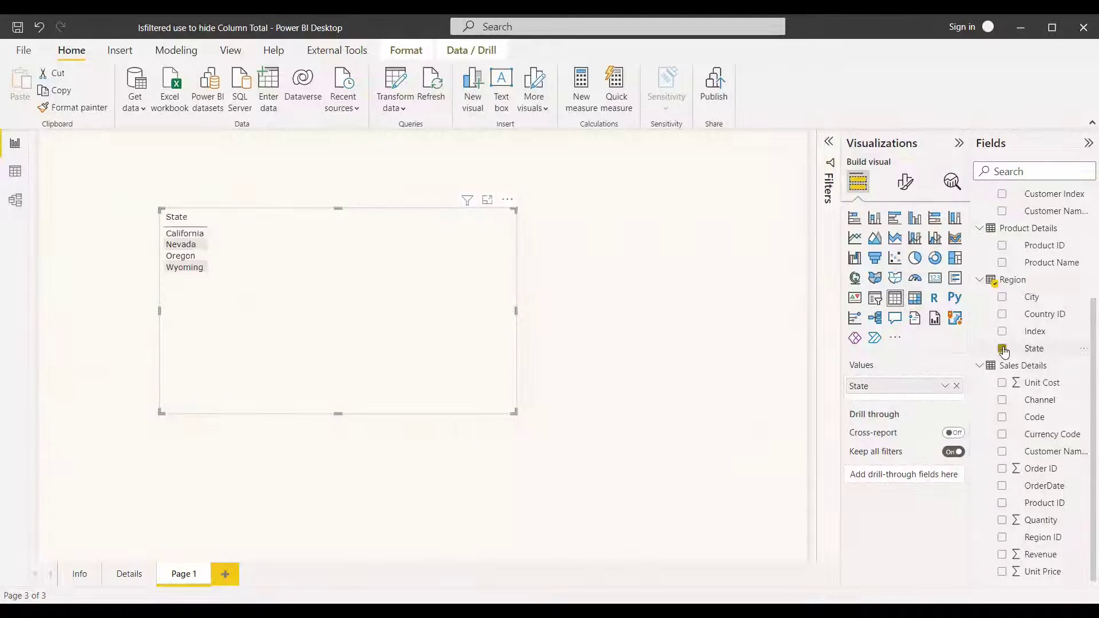
left_click(999, 556)
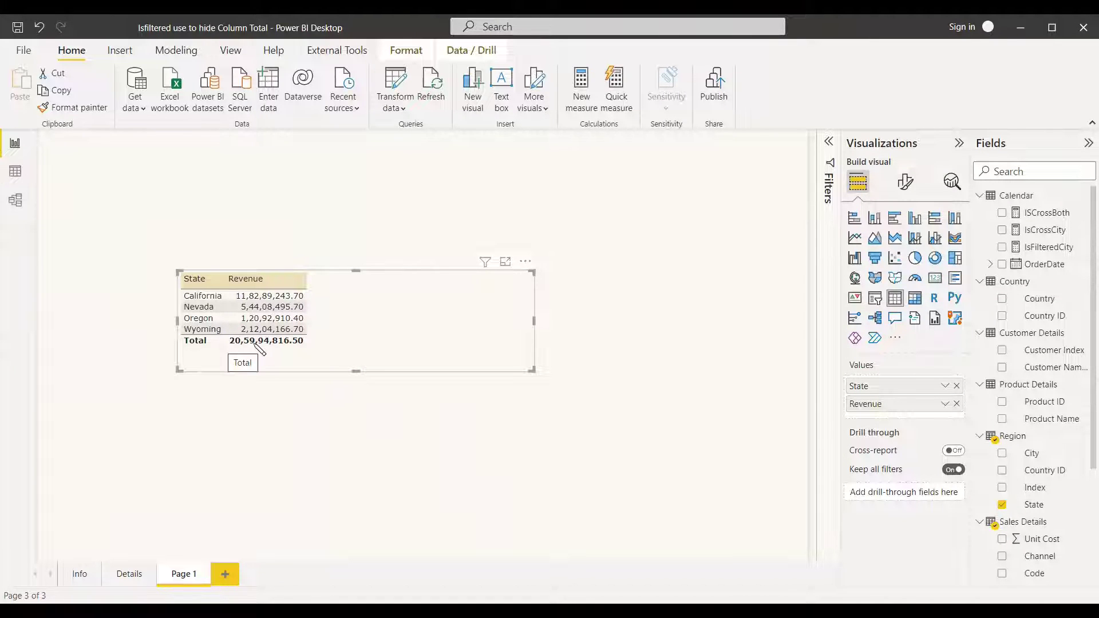
right_click(1019, 197)
key("Escape")
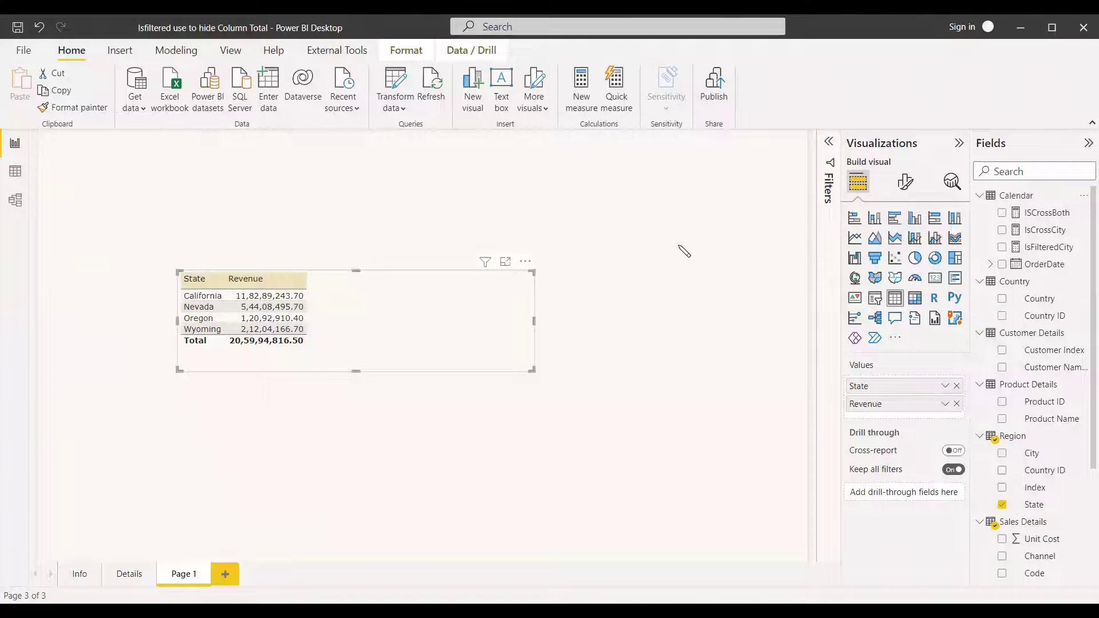
Step: Create the measure Total Revenue = SUM('Sales Details'[Revenue]) in the Calendar table
type("Total Revenue = SUM('Sales Details'[Revenue]")
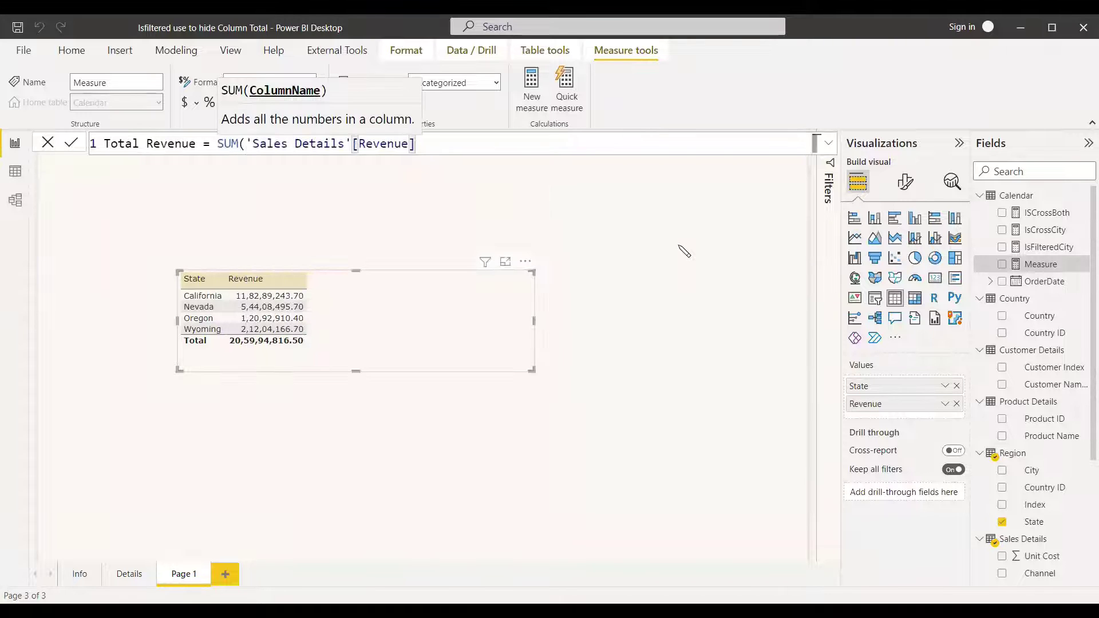
type(")")
key("Return")
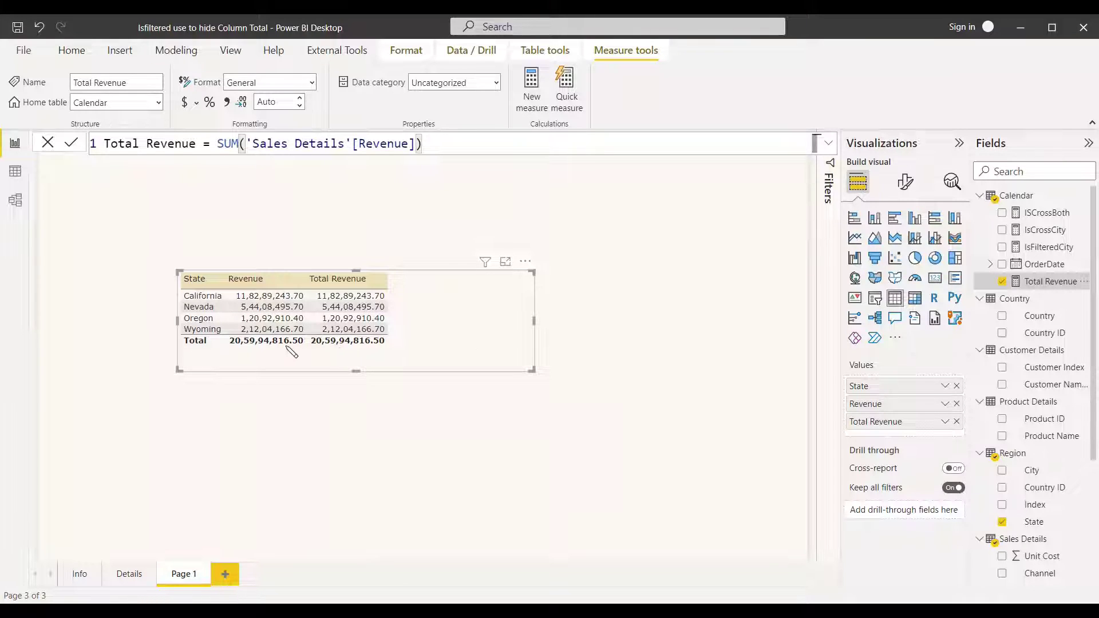
right_click(1010, 198)
Step: Create Remove Total = IF(ISFILTERED(Region[State]), [Total Revenue], BLANK()) and add it as a table column
left_click(984, 206)
type("Remove Total")
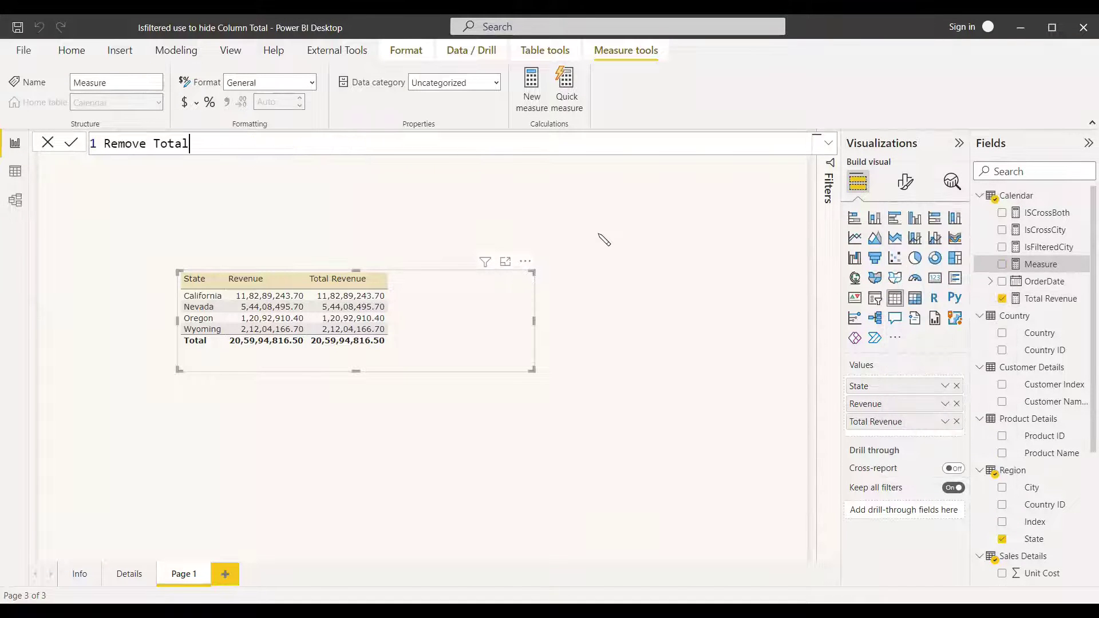
type(" = if")
key("Tab")
type("isfi")
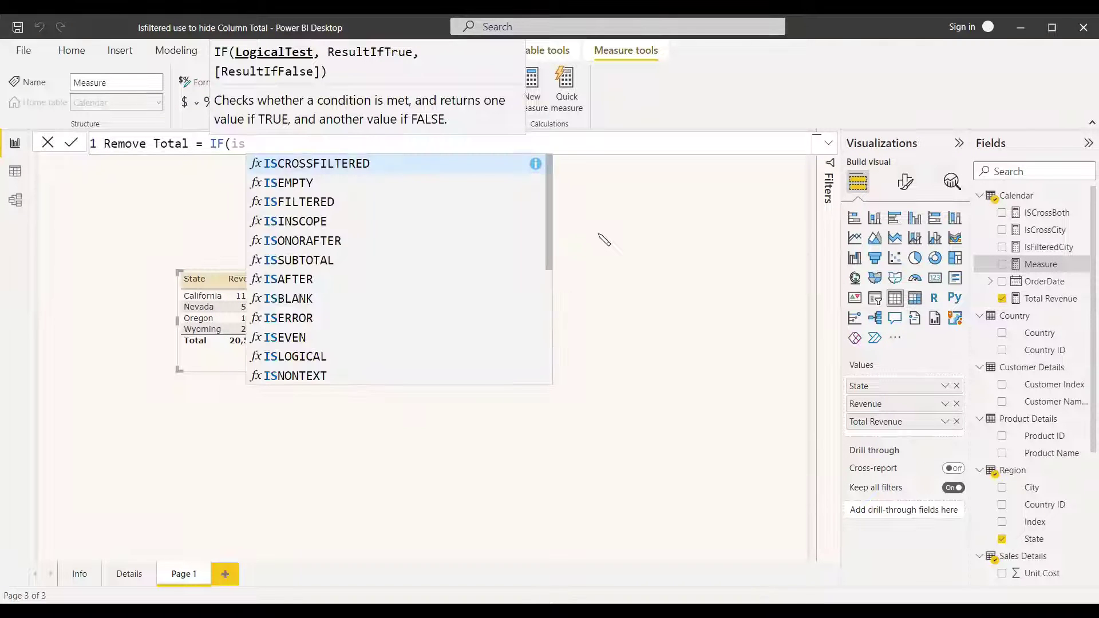
key("Tab")
type("Region[State])")
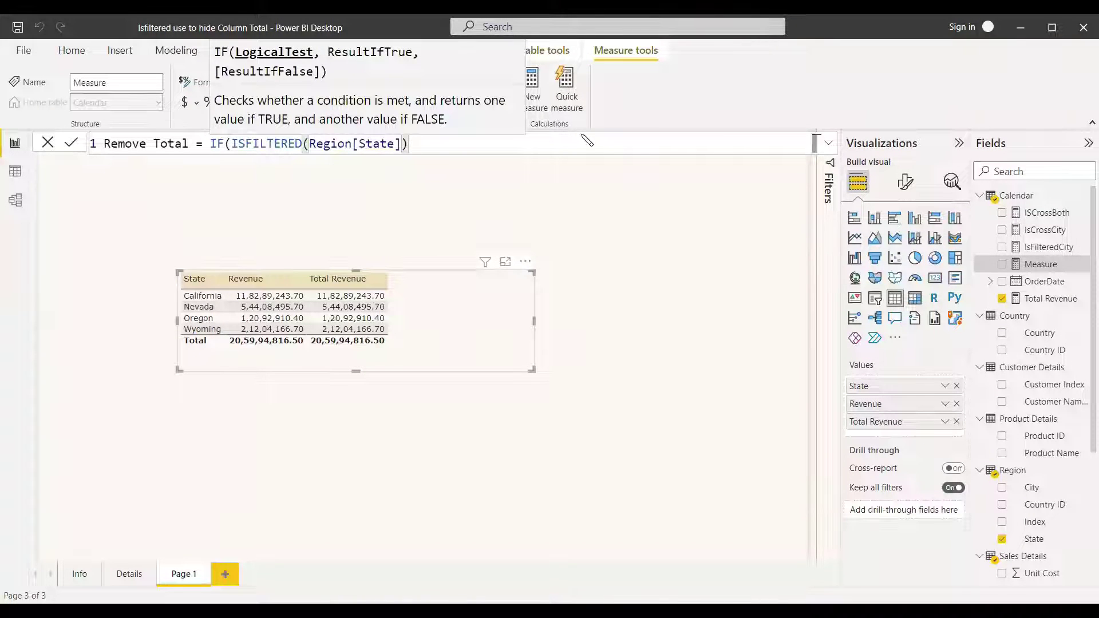
type(",")
type(" [T")
type("ot")
key("Down")
key("Down")
key("Down")
key("Down")
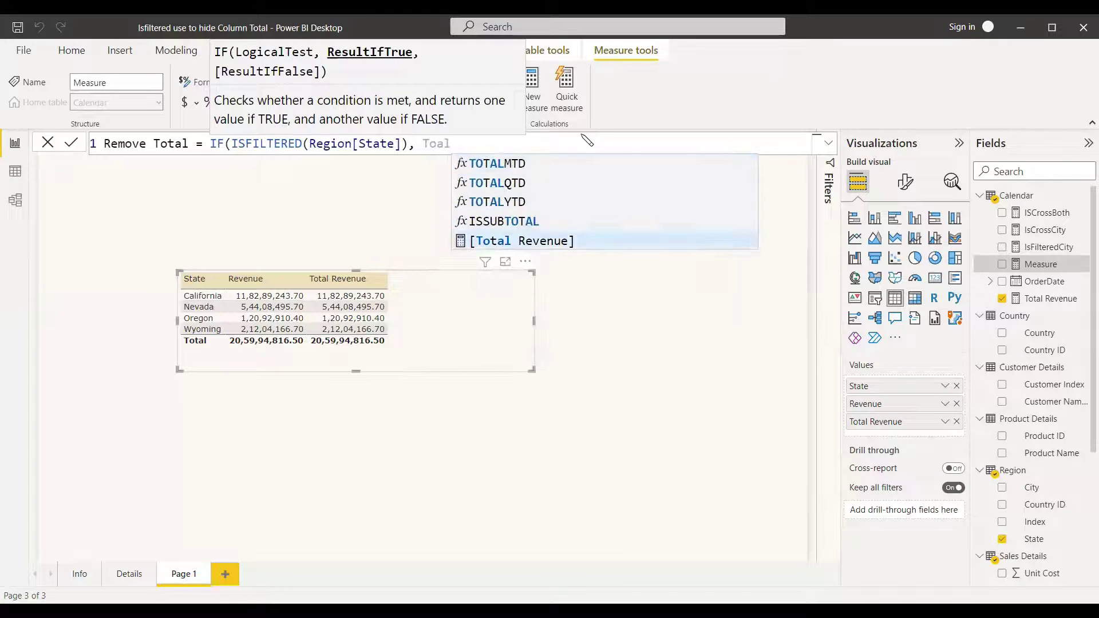
key("Tab")
type(", ")
type("BLANK())")
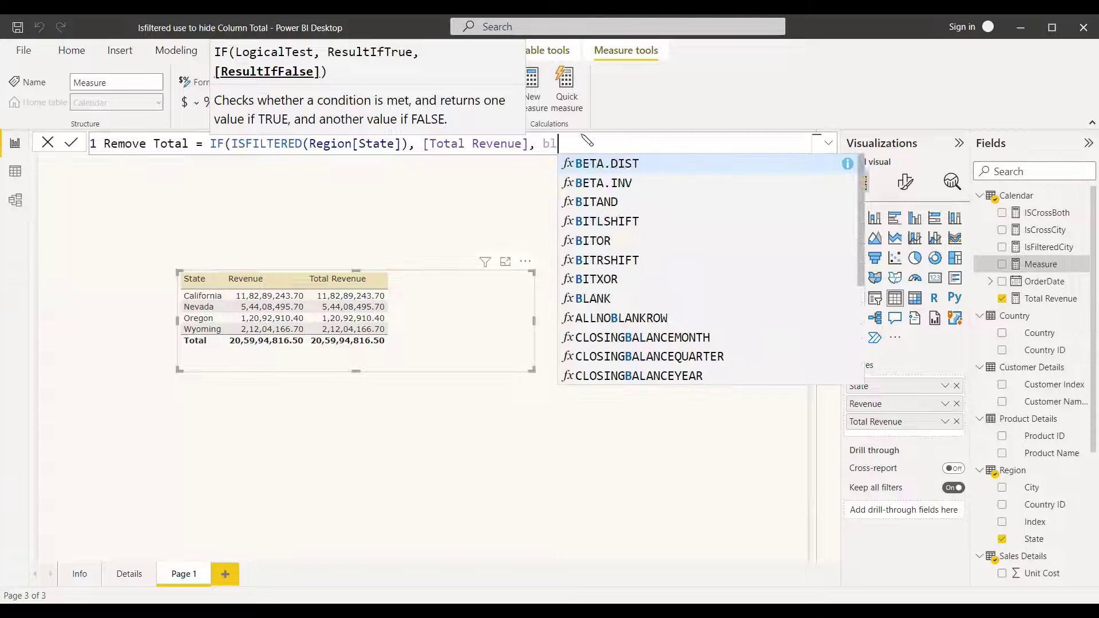
key("Return")
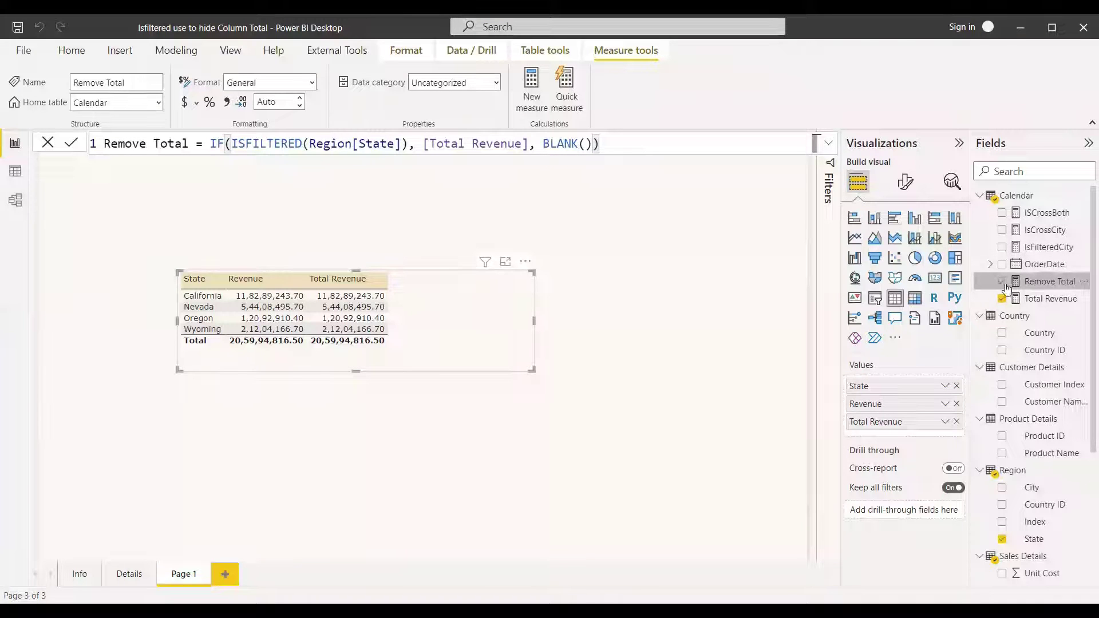
left_click(1002, 281)
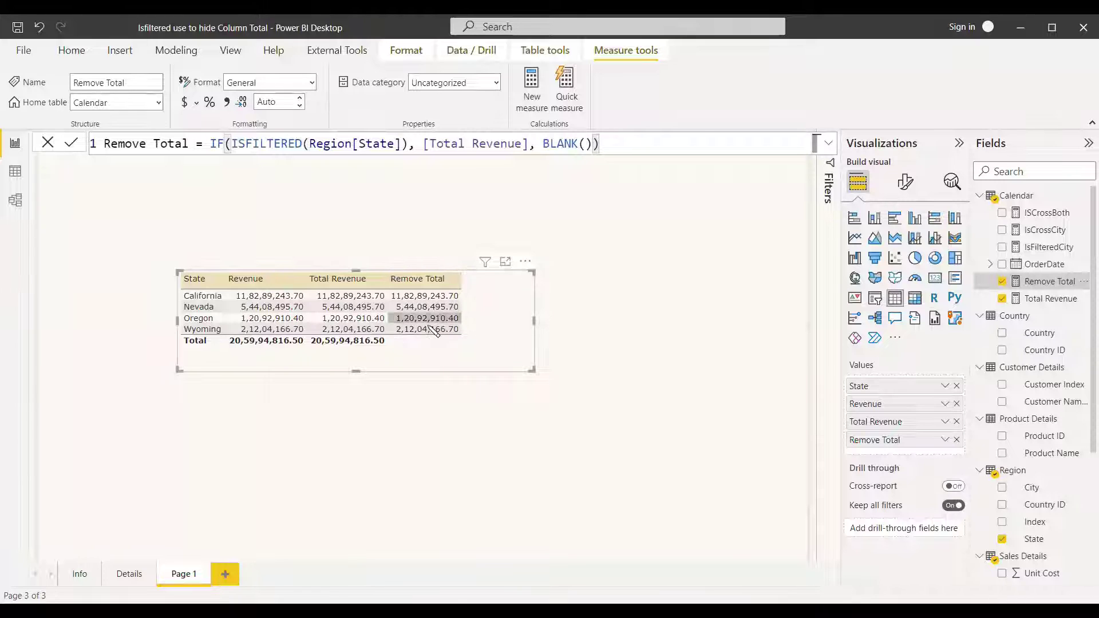
left_click(559, 392)
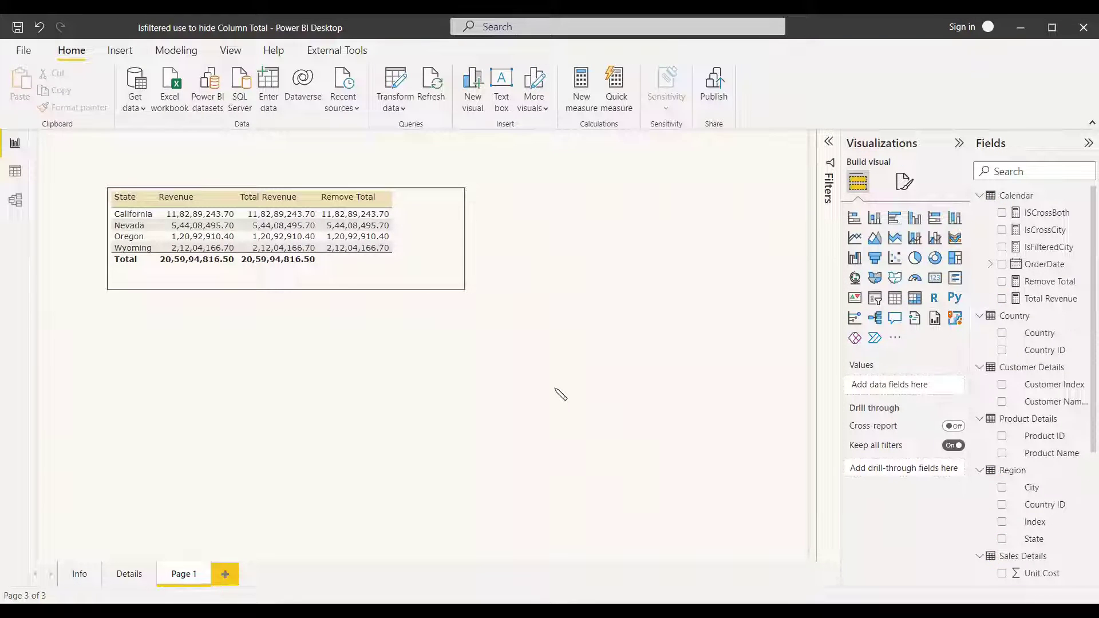